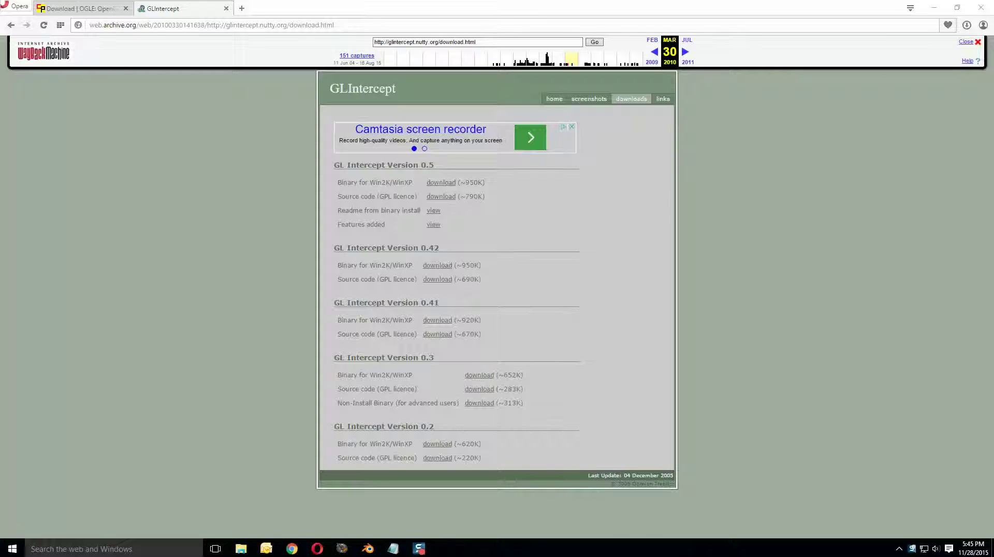
Examine the GL Intercept Version 0.5 entry and the web.archive.org address of the archived download page.
{"action": "triple_click", "coordinate": [427, 166]}
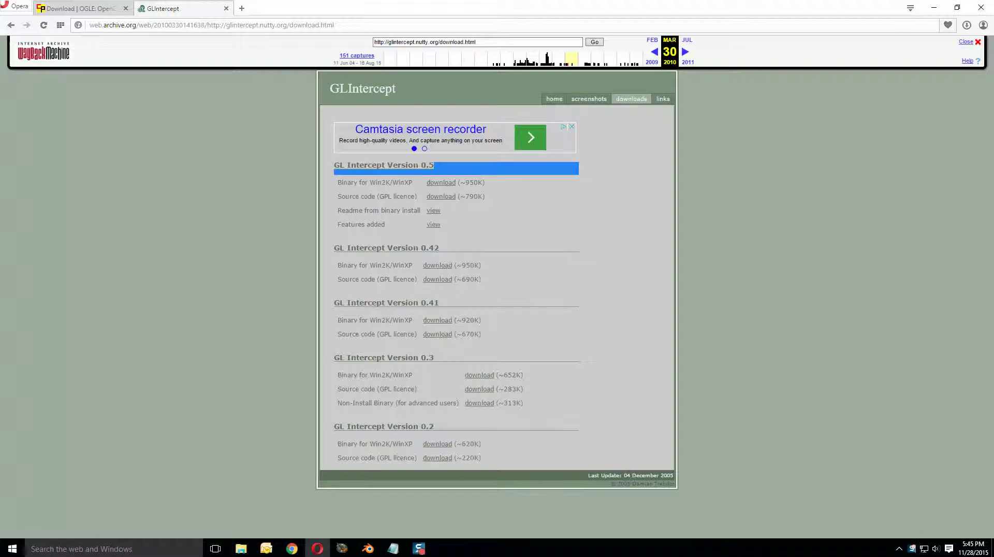
{"action": "left_click_drag", "start_coordinate": [434, 166], "coordinate": [334, 165]}
{"action": "left_click", "coordinate": [433, 170]}
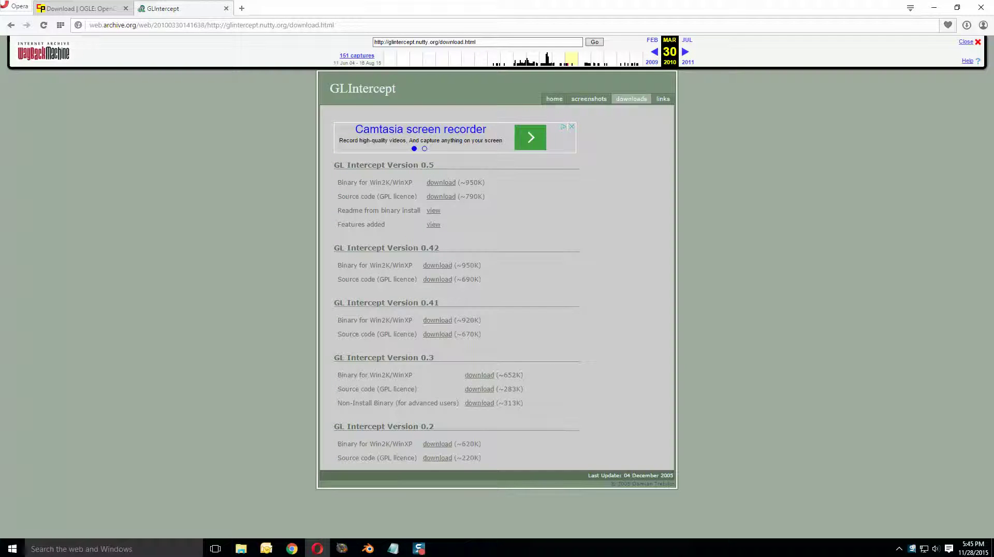
{"action": "left_click", "coordinate": [334, 24]}
{"action": "left_click", "coordinate": [335, 25]}
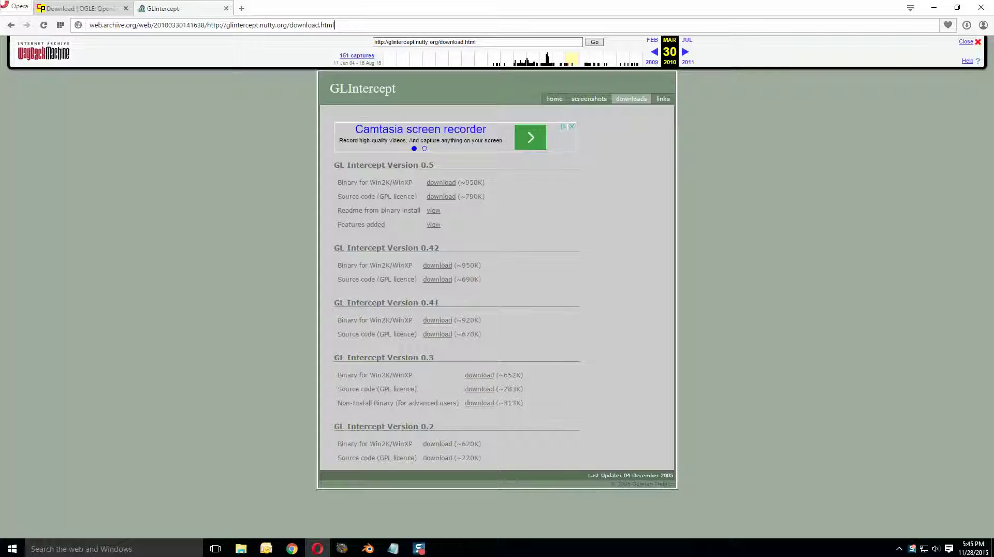
{"action": "key", "text": "Home"}
{"action": "key", "text": "shift+Right"}
{"action": "key", "text": "shift+Right"}
{"action": "key", "text": "shift+Right"}
{"action": "key", "text": "shift+Right"}
{"action": "key", "text": "shift+Right"}
{"action": "key", "text": "shift+Right"}
{"action": "key", "text": "shift+Right"}
{"action": "key", "text": "shift+Right"}
{"action": "key", "text": "shift+Right"}
{"action": "key", "text": "shift+Right"}
{"action": "key", "text": "shift+Right"}
{"action": "key", "text": "shift+Right"}
{"action": "key", "text": "shift+Right"}
{"action": "key", "text": "shift+Right"}
{"action": "key", "text": "shift+Right"}
{"action": "key", "text": "shift+Right"}
{"action": "key", "text": "shift+Right"}
{"action": "key", "text": "shift+Right"}
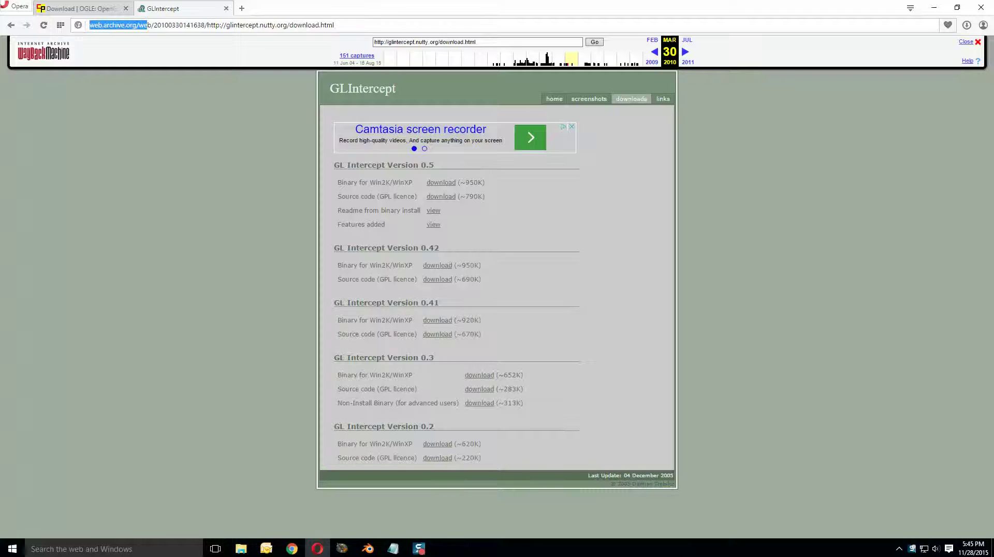
{"action": "key", "text": "shift+Right"}
{"action": "key", "text": "shift+Right"}
{"action": "key", "text": "shift+Right"}
{"action": "key", "text": "shift+Right"}
{"action": "key", "text": "shift+Right"}
{"action": "key", "text": "shift+Right"}
{"action": "key", "text": "shift+Right"}
{"action": "key", "text": "shift+Right"}
{"action": "key", "text": "shift+Right"}
{"action": "key", "text": "shift+Right"}
{"action": "key", "text": "shift+Right"}
{"action": "key", "text": "shift+Right"}
{"action": "key", "text": "shift+Right"}
{"action": "key", "text": "shift+Right"}
{"action": "key", "text": "shift+Right"}
{"action": "key", "text": "shift+Right"}
{"action": "key", "text": "shift+Right"}
{"action": "key", "text": "shift+Right"}
{"action": "key", "text": "shift+Right"}
{"action": "key", "text": "shift+Right"}
{"action": "key", "text": "Right"}
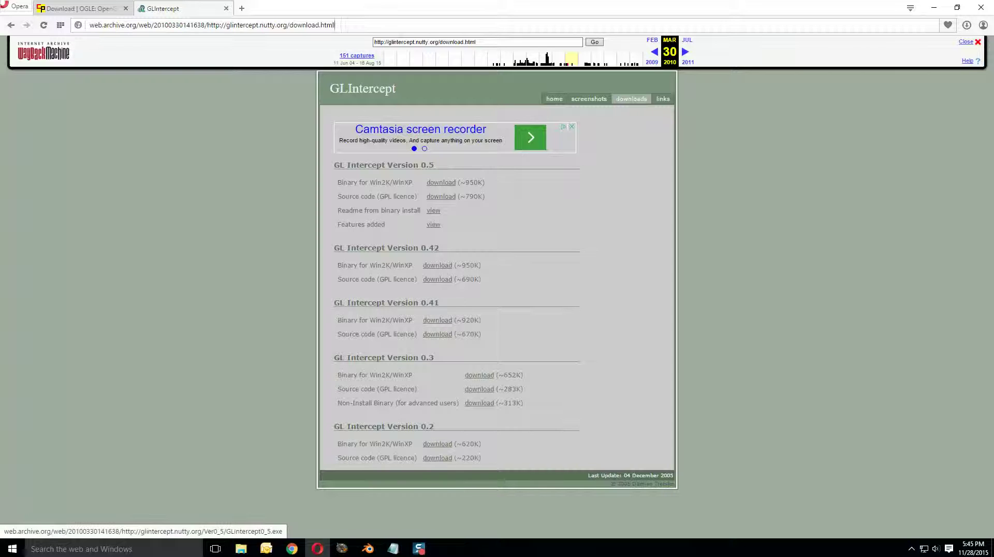
Download the Win2K/WinXP binary of GL Intercept Version 0.5.
{"action": "left_click", "coordinate": [441, 182]}
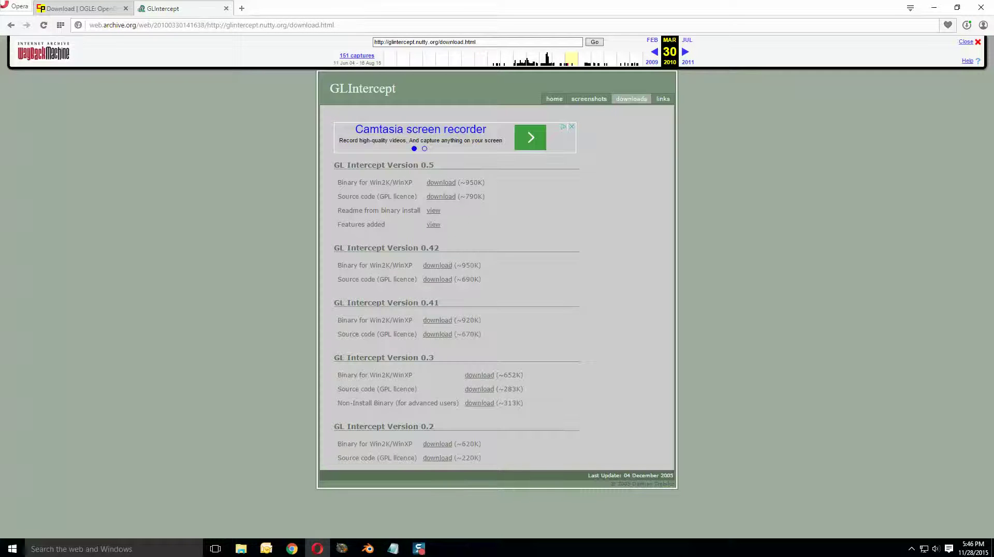
Download the OGLE version 0.3 beta binary zip from the archived OGLE download page and open the downloaded archive.
{"action": "left_click", "coordinate": [83, 8]}
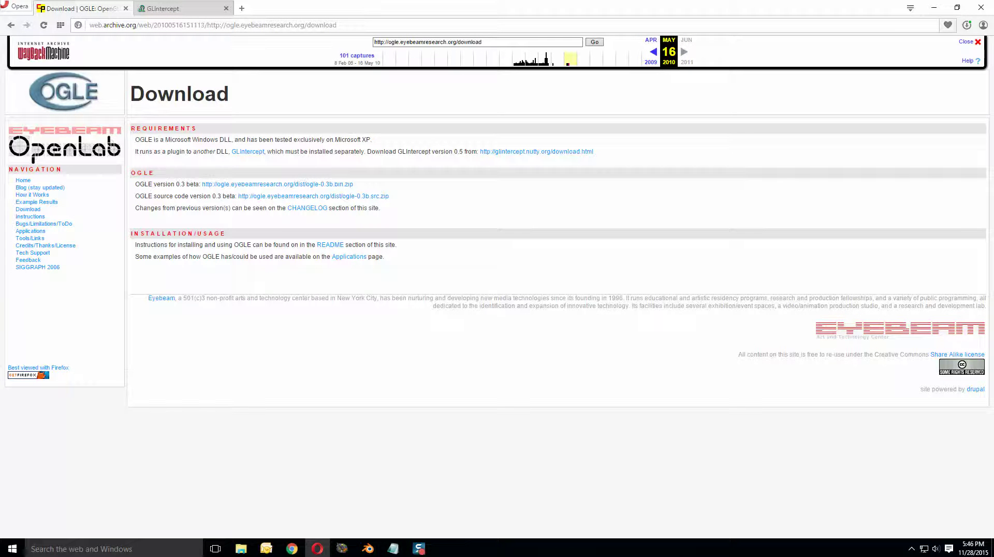
{"action": "key", "text": "Tab"}
{"action": "key", "text": "shift+Tab"}
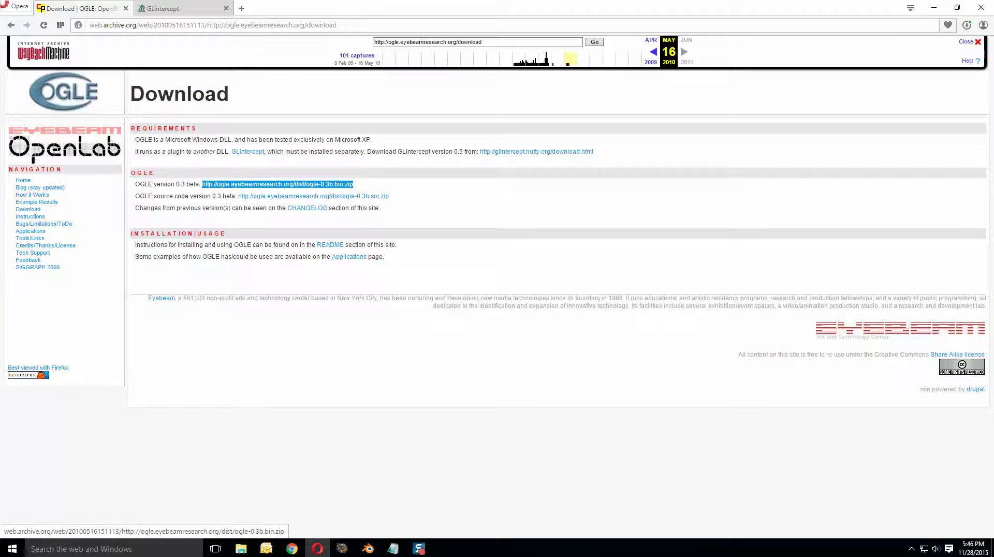
{"action": "key", "text": "Return"}
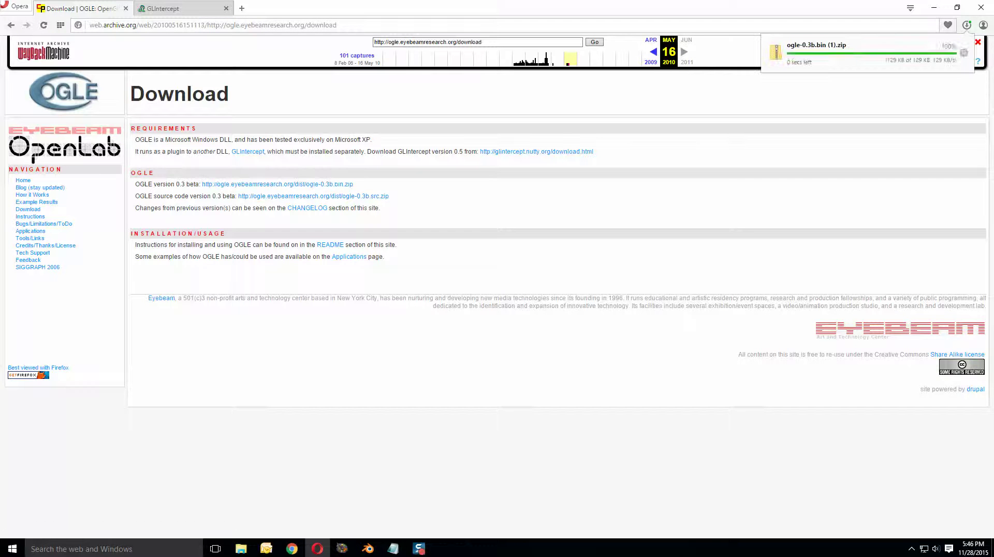
{"action": "left_click", "coordinate": [886, 59]}
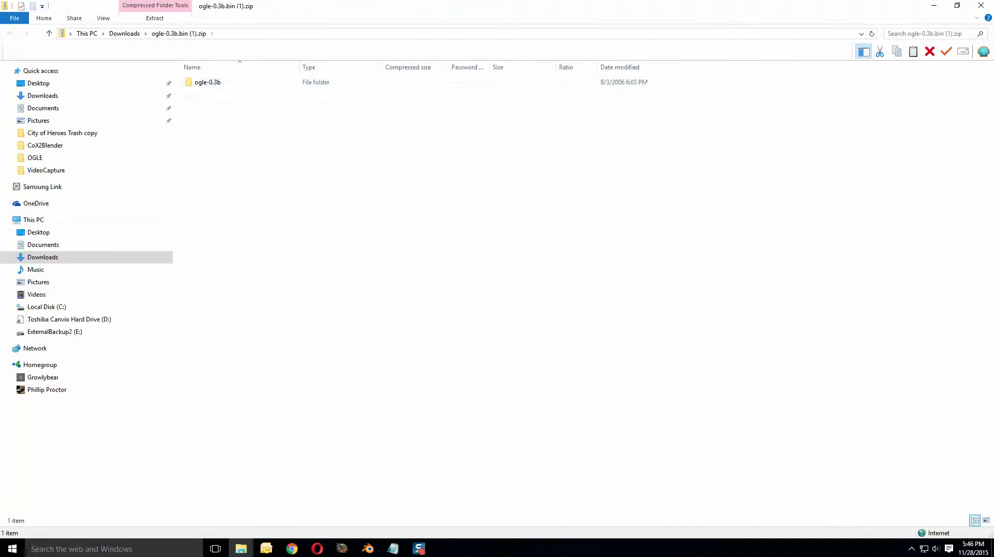
Extract the whole OGLE archive into a folder named OGLE inside Downloads.
{"action": "left_click", "coordinate": [154, 18]}
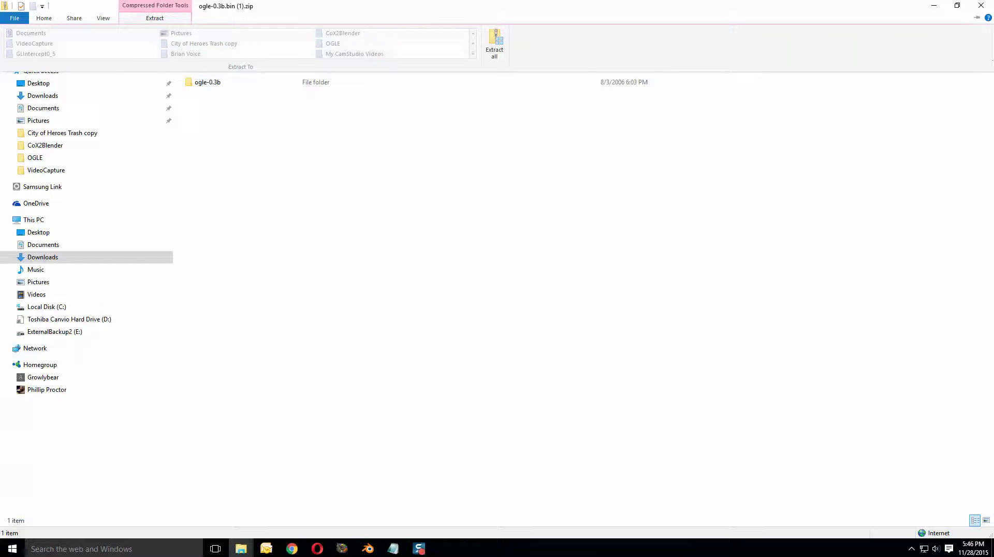
{"action": "left_click", "coordinate": [493, 44]}
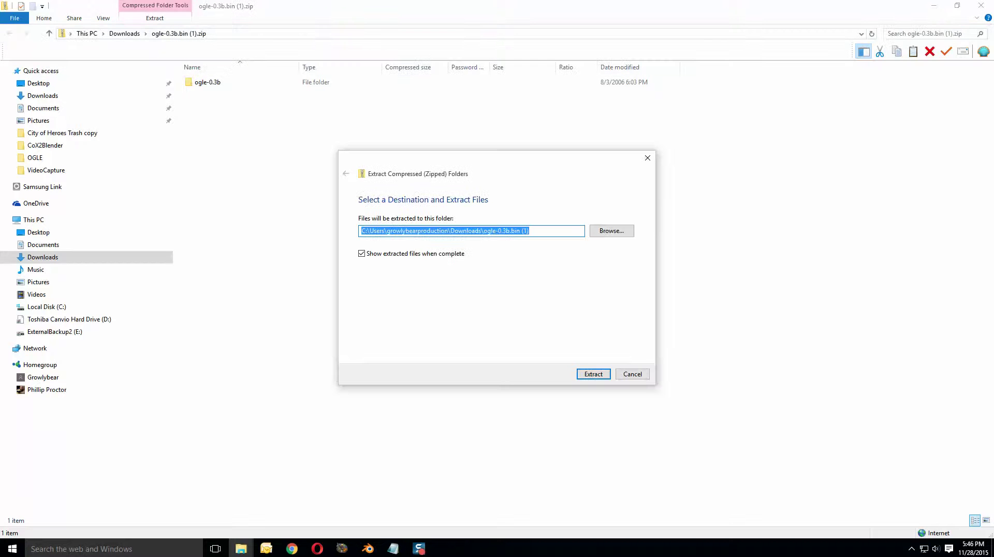
{"action": "left_click", "coordinate": [528, 231]}
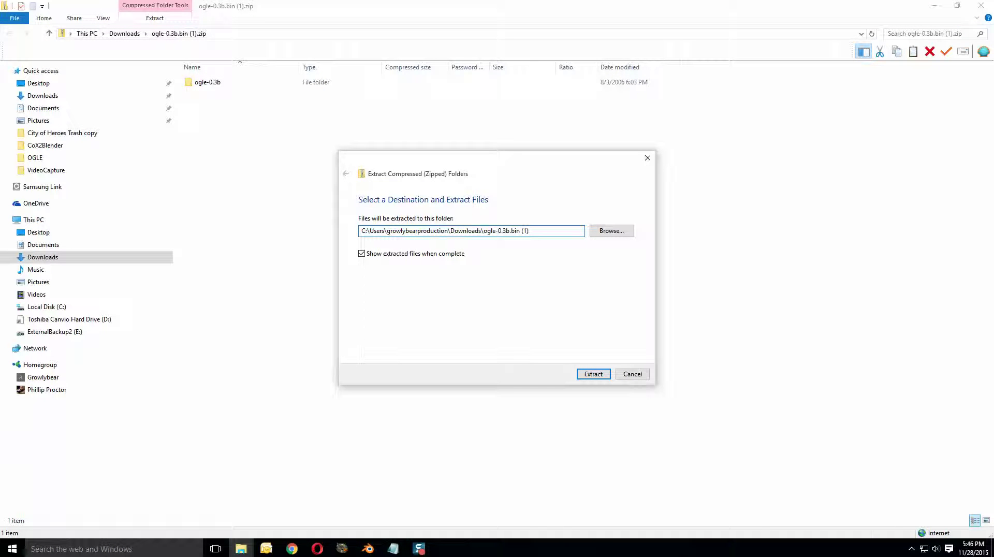
{"action": "key", "text": "BackSpace"}
{"action": "key", "text": "BackSpace"}
{"action": "key", "text": "BackSpace"}
{"action": "key", "text": "BackSpace"}
{"action": "key", "text": "BackSpace"}
{"action": "key", "text": "BackSpace"}
{"action": "key", "text": "BackSpace"}
{"action": "key", "text": "BackSpace"}
{"action": "key", "text": "BackSpace"}
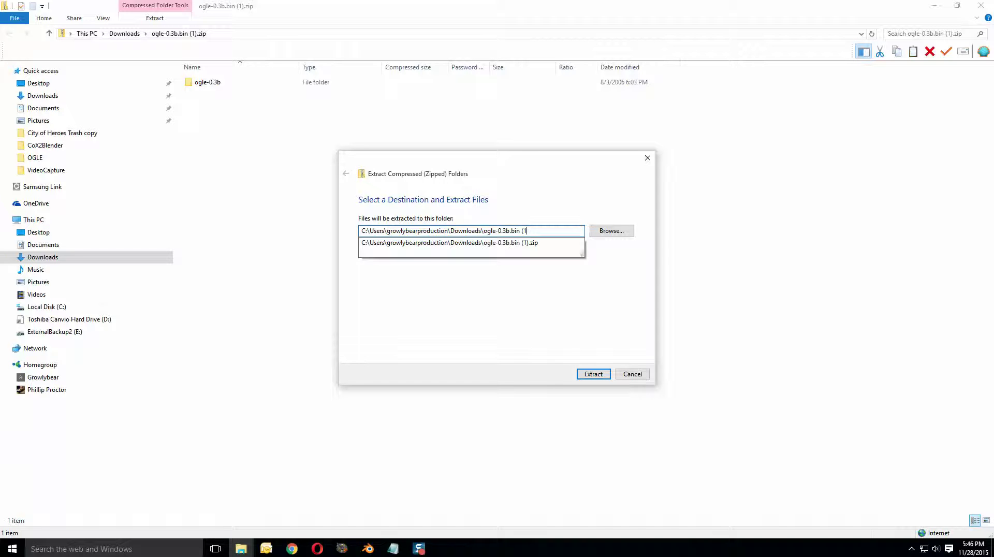
{"action": "key", "text": "BackSpace"}
{"action": "key", "text": "BackSpace"}
{"action": "key", "text": "BackSpace"}
{"action": "key", "text": "BackSpace"}
{"action": "key", "text": "BackSpace"}
{"action": "key", "text": "BackSpace"}
{"action": "key", "text": "BackSpace"}
{"action": "key", "text": "BackSpace"}
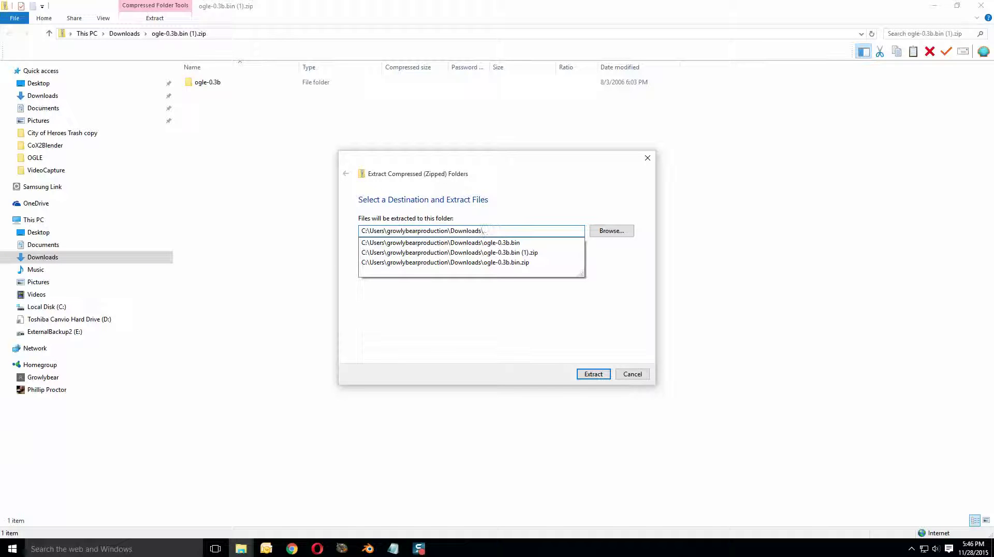
{"action": "type", "text": "OGLE"}
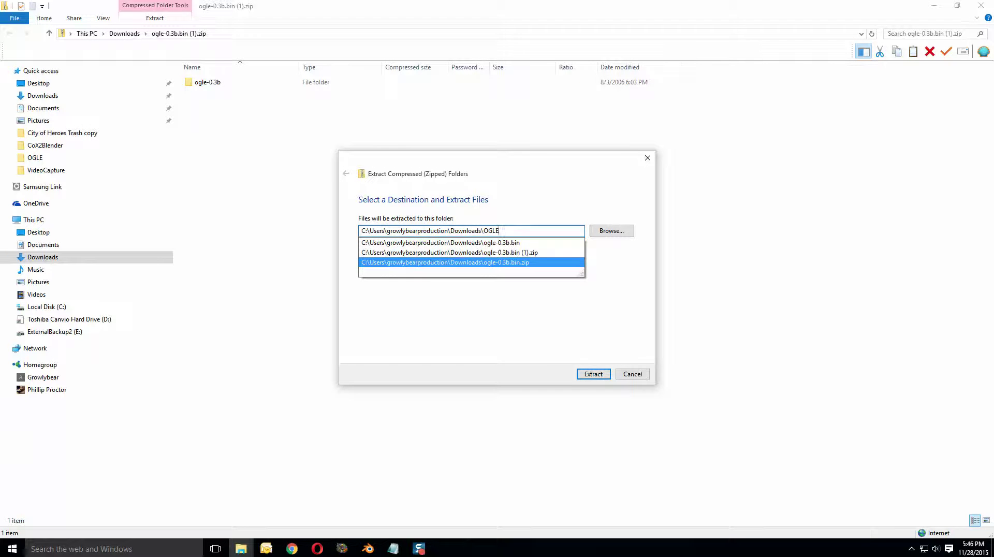
{"action": "left_click", "coordinate": [592, 374]}
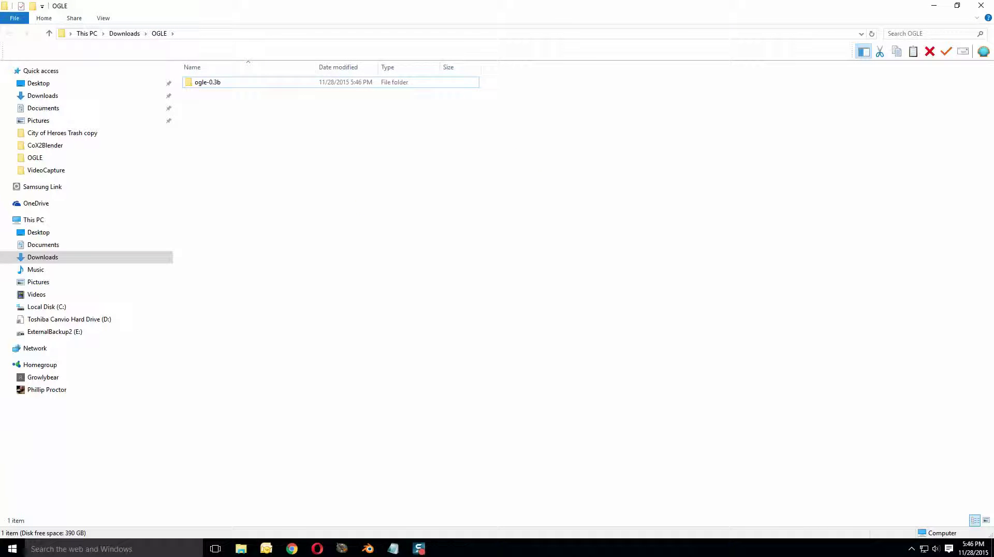
Copy the extracted ogle-0.3b folder.
{"action": "left_click", "coordinate": [202, 82]}
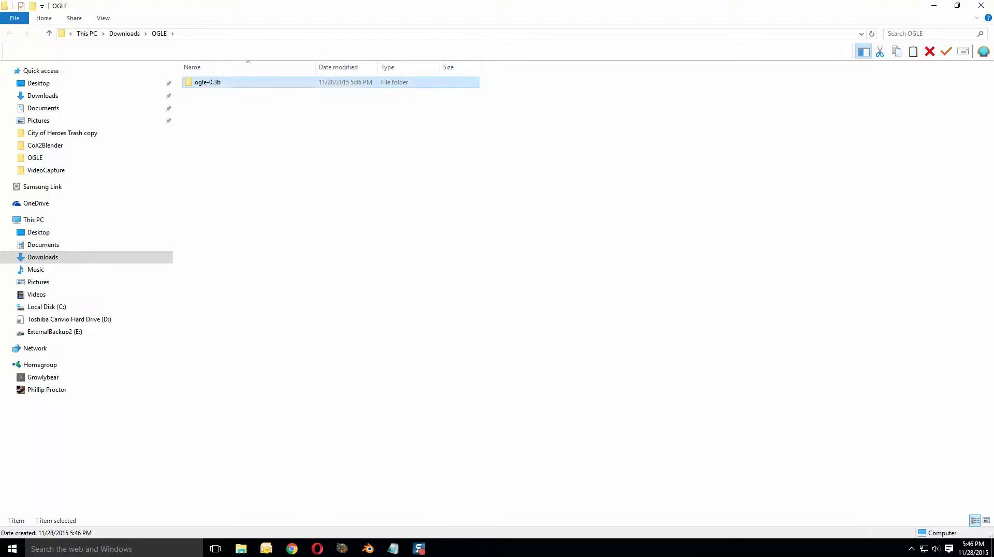
{"action": "right_click", "coordinate": [201, 83]}
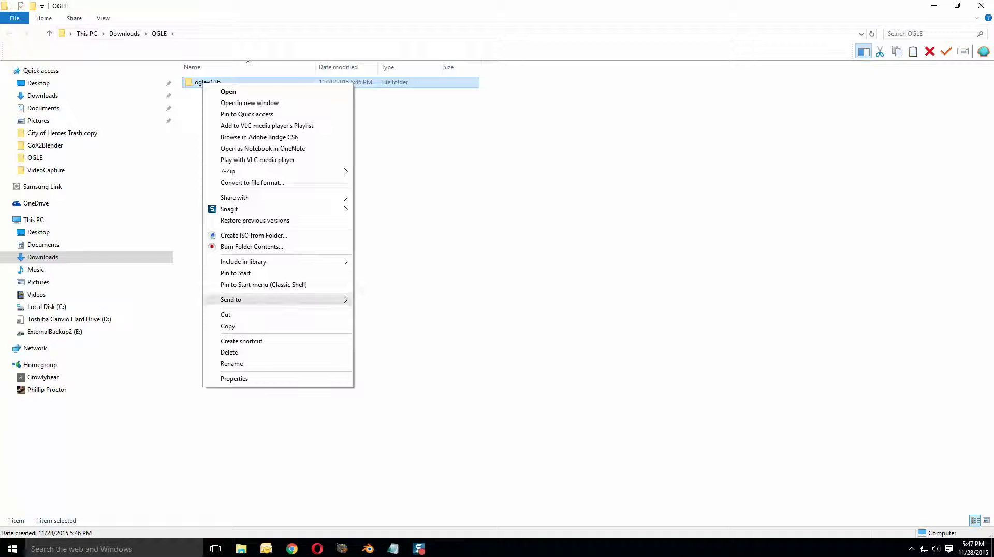
{"action": "left_click", "coordinate": [227, 326]}
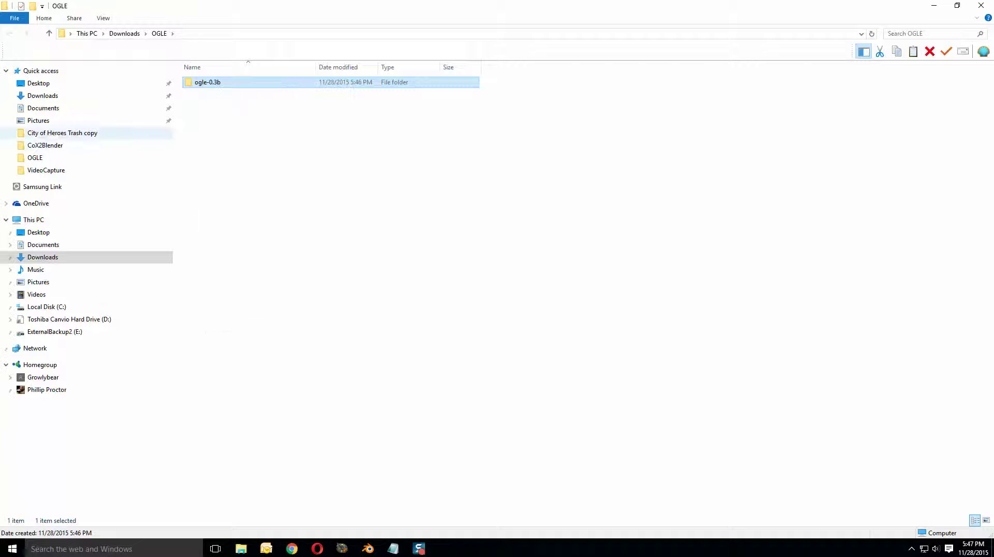
Open the Plugins folder of GLIntercept0_5 under Program Files (x86) on Local Disk (C:).
{"action": "left_click", "coordinate": [46, 306]}
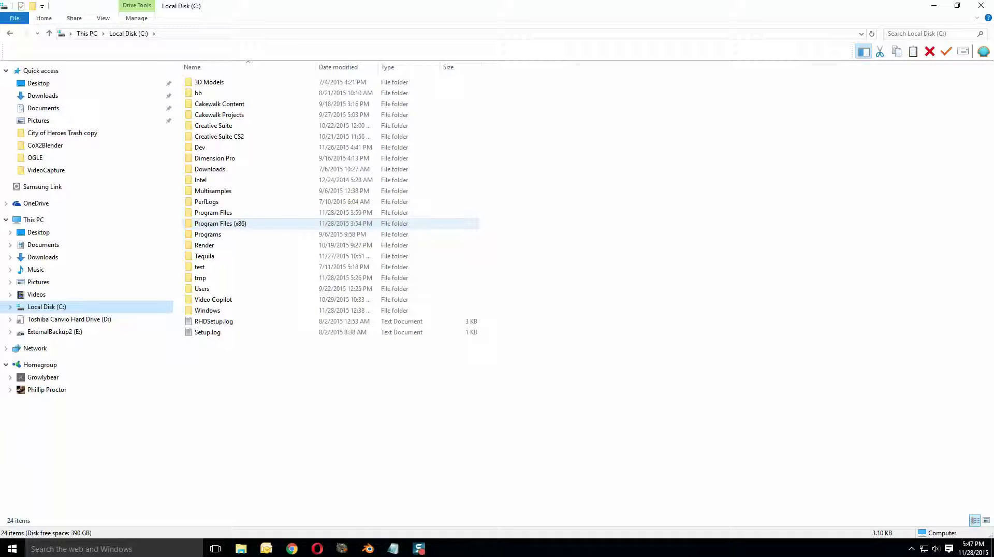
{"action": "left_click", "coordinate": [213, 212]}
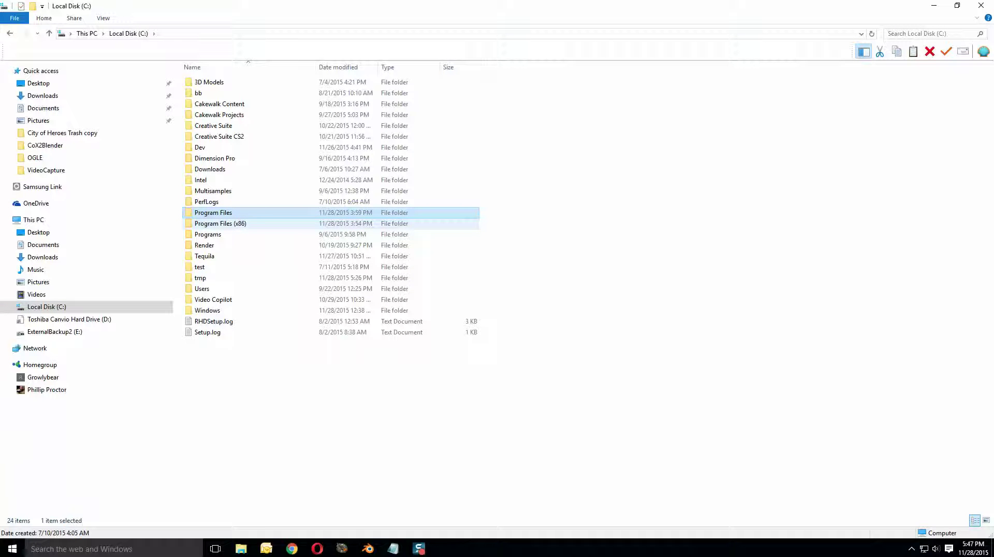
{"action": "left_click", "coordinate": [220, 223]}
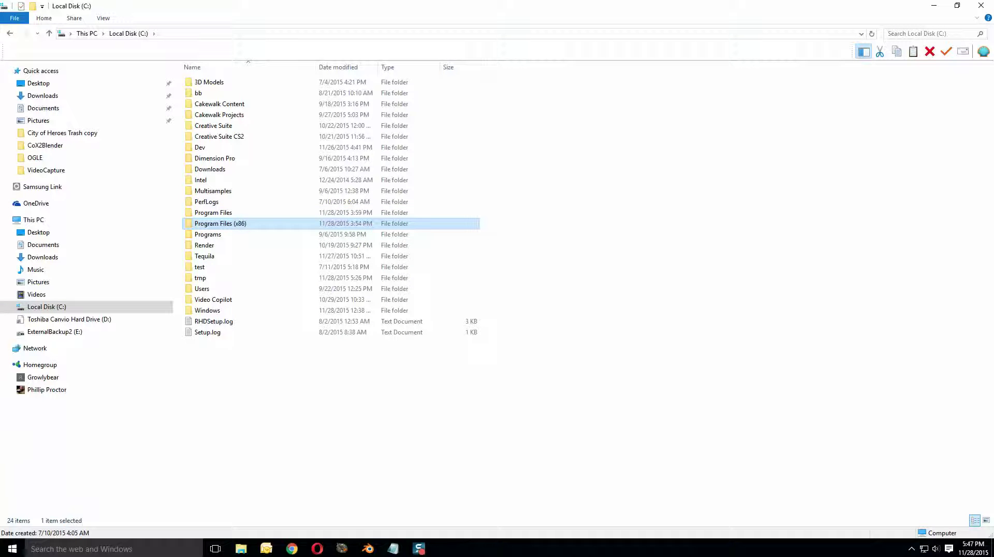
{"action": "double_click", "coordinate": [220, 223]}
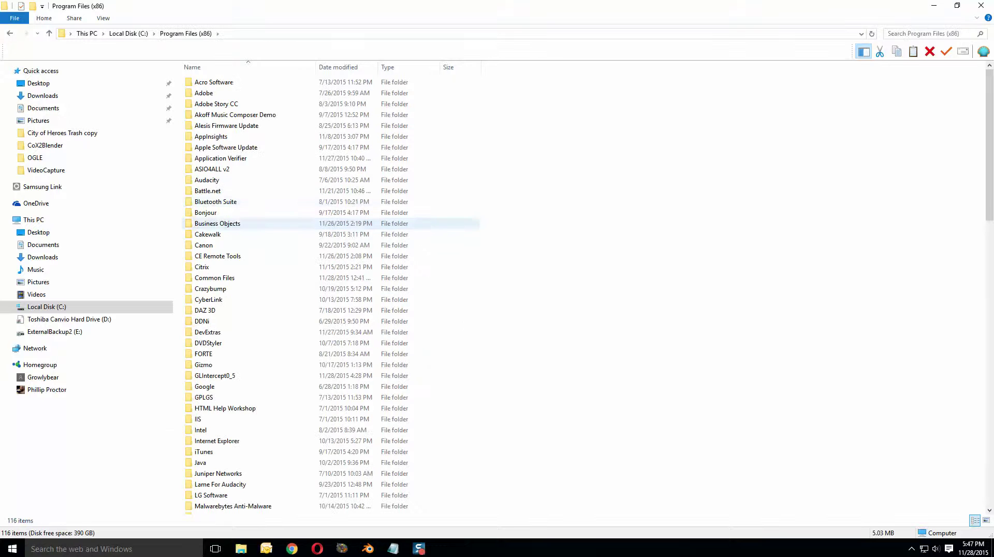
{"action": "scroll", "coordinate": [220, 223], "scroll_direction": "down", "scroll_amount": 1}
{"action": "scroll", "coordinate": [218, 233], "scroll_direction": "down", "scroll_amount": 2}
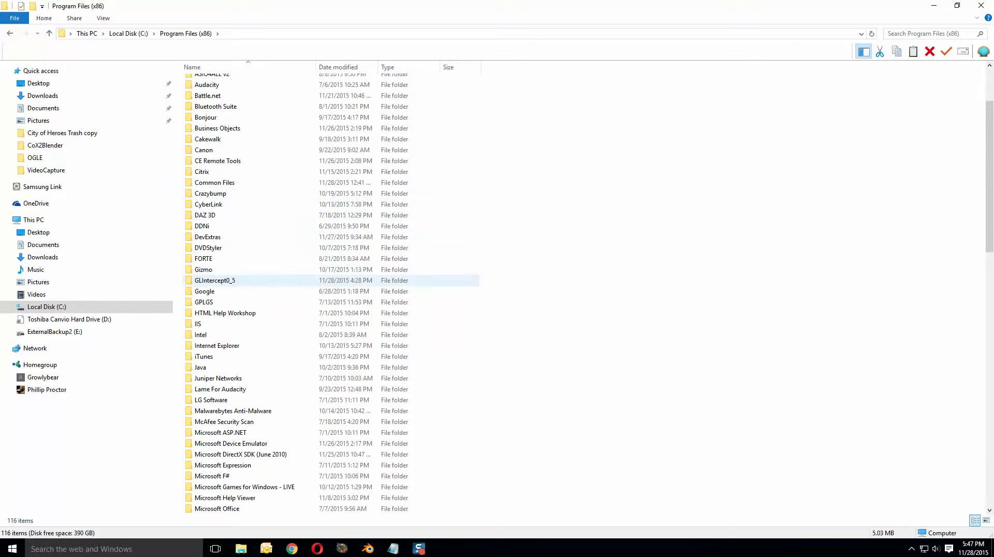
{"action": "double_click", "coordinate": [215, 281]}
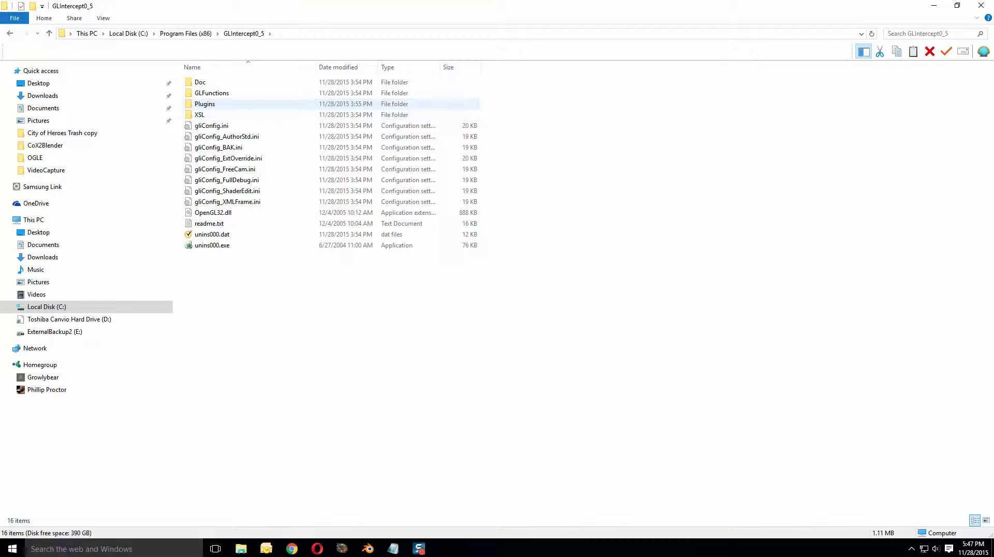
{"action": "double_click", "coordinate": [204, 103]}
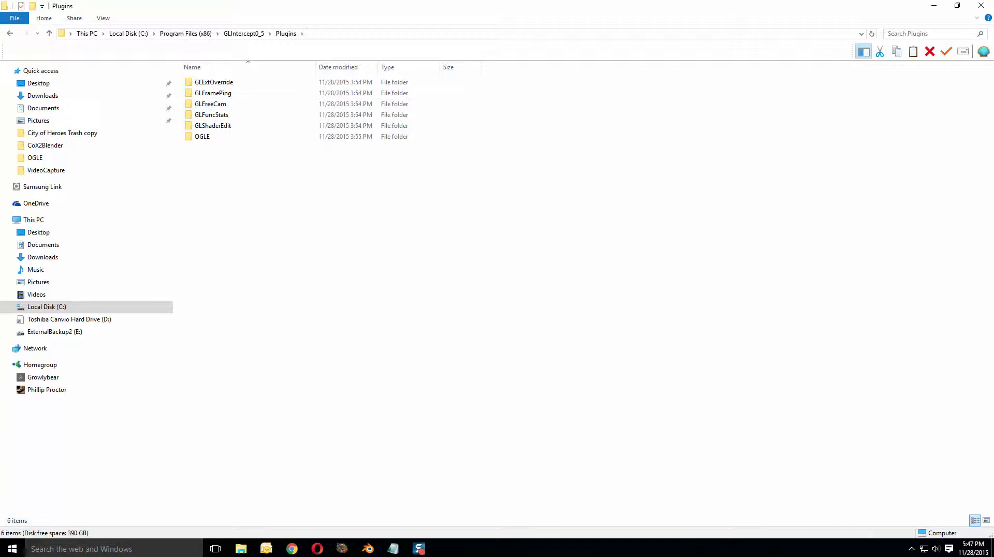
Paste the copied ogle-0.3b folder into the Plugins folder, granting administrator permission.
{"action": "right_click", "coordinate": [237, 190]}
{"action": "right_click", "coordinate": [225, 176]}
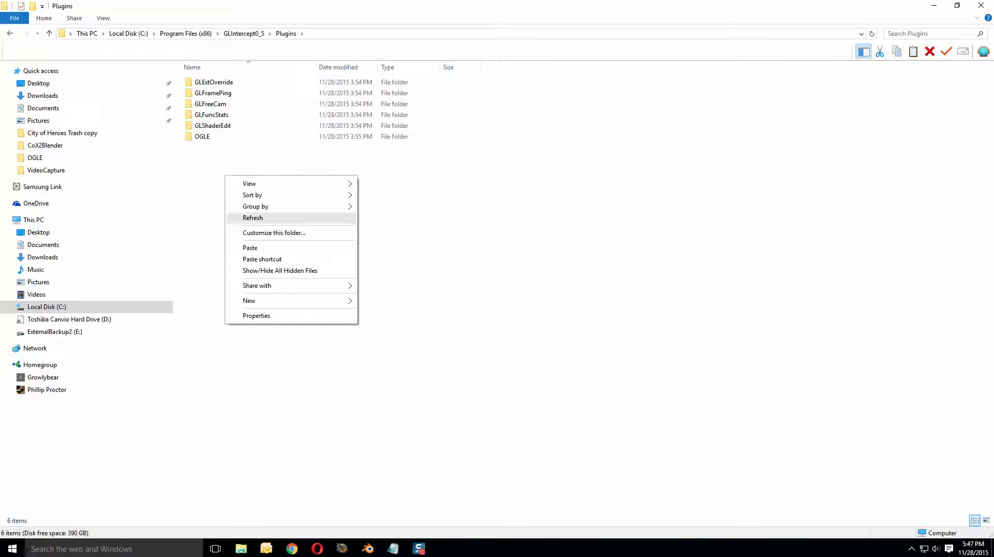
{"action": "mouse_move", "coordinate": [269, 301]}
{"action": "left_click", "coordinate": [250, 247]}
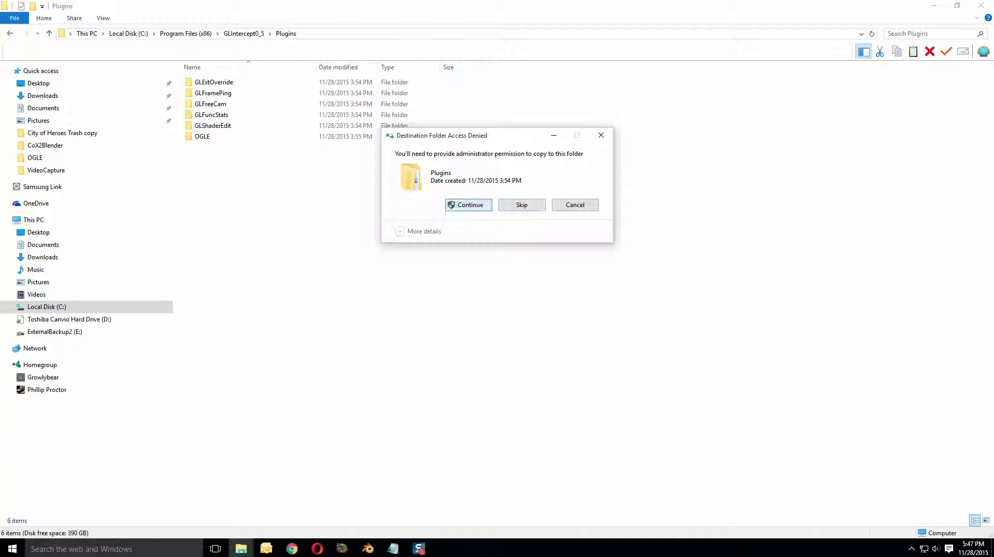
{"action": "left_click", "coordinate": [469, 205]}
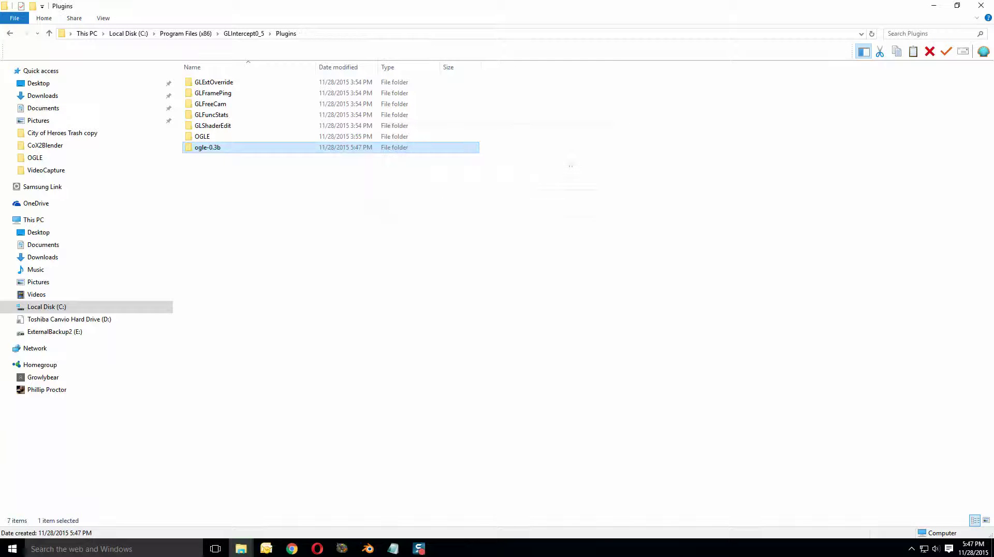
Delete the pasted ogle-0.3b folder from Plugins and select the existing OGLE folder.
{"action": "key", "text": "F2"}
{"action": "key", "text": "Escape"}
{"action": "left_click", "coordinate": [202, 137]}
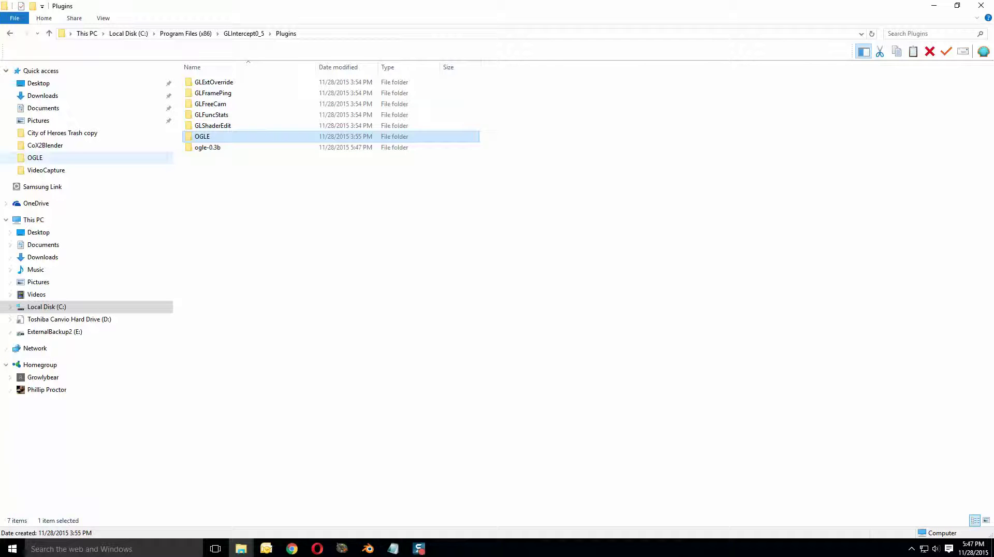
{"action": "left_click", "coordinate": [207, 147]}
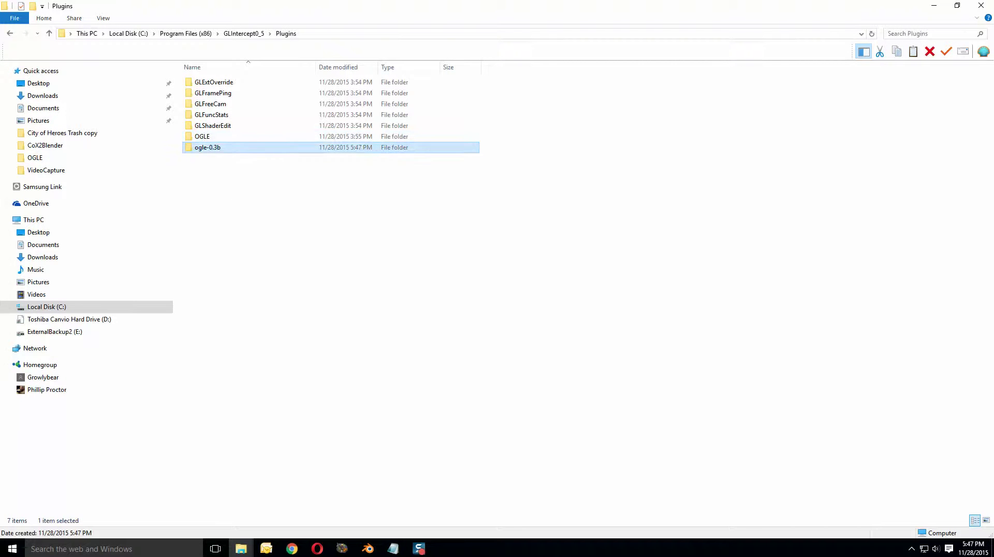
{"action": "right_click", "coordinate": [206, 149]}
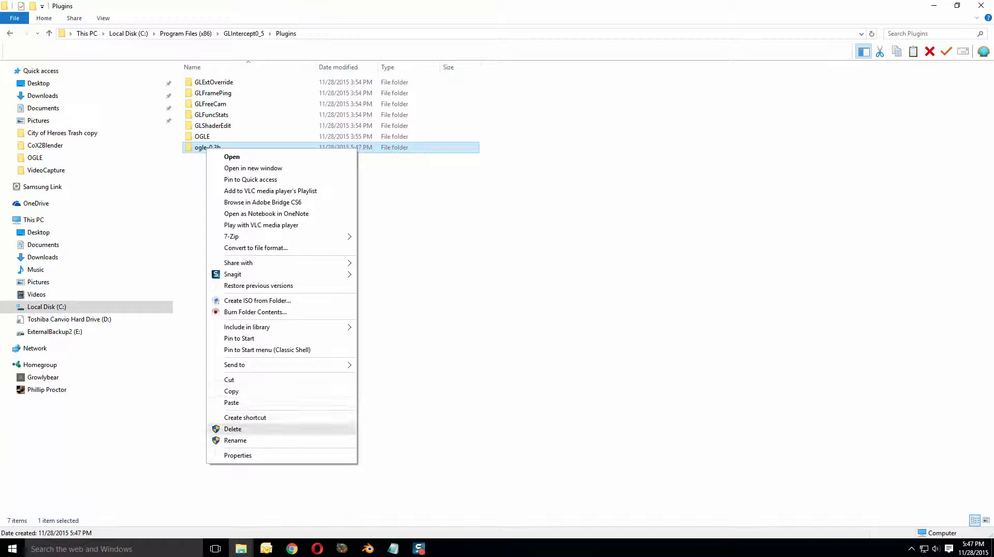
{"action": "left_click", "coordinate": [233, 428]}
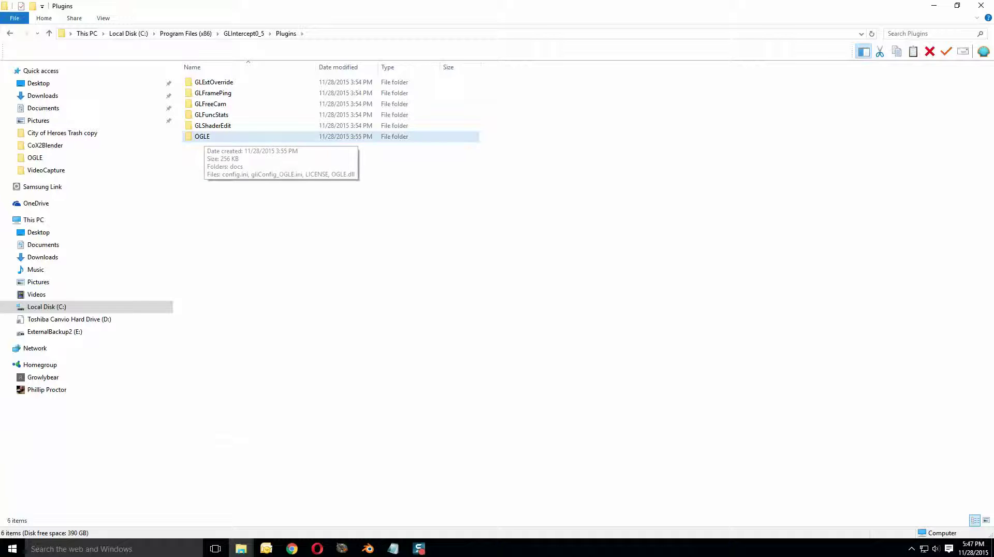
{"action": "left_click", "coordinate": [203, 137]}
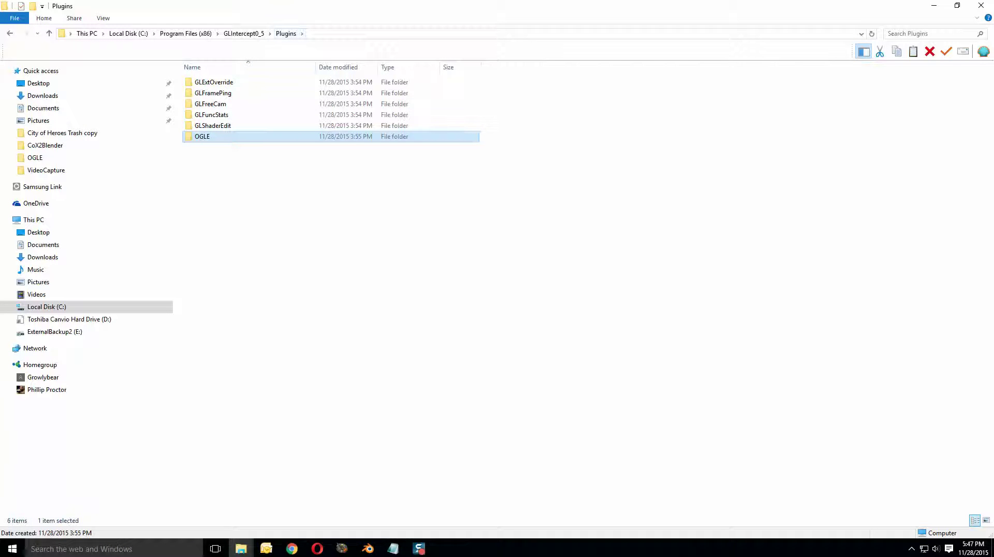
Copy gliConfig.ini and OpenGL32.dll from the GLIntercept0_5 folder, one level above Plugins.
{"action": "left_click", "coordinate": [285, 33]}
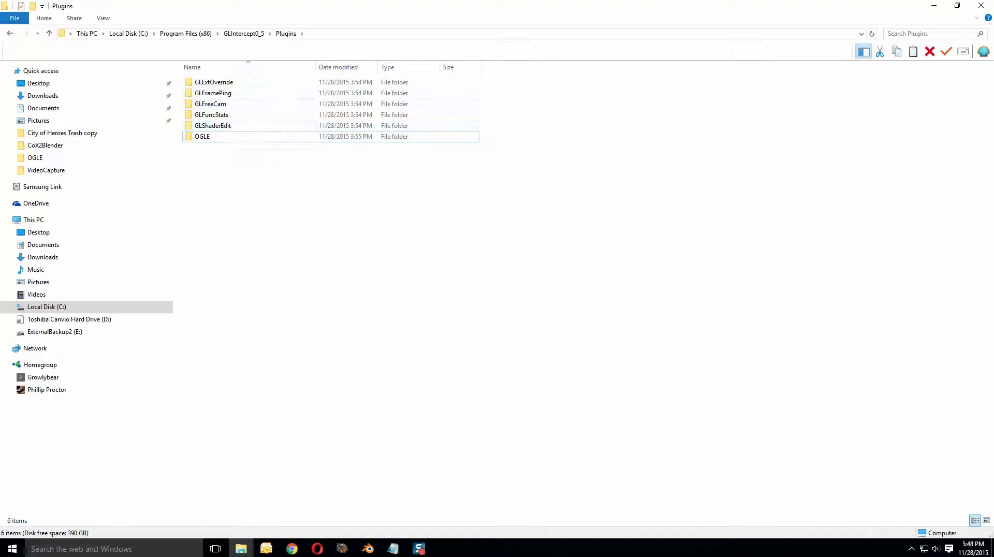
{"action": "left_click", "coordinate": [243, 33]}
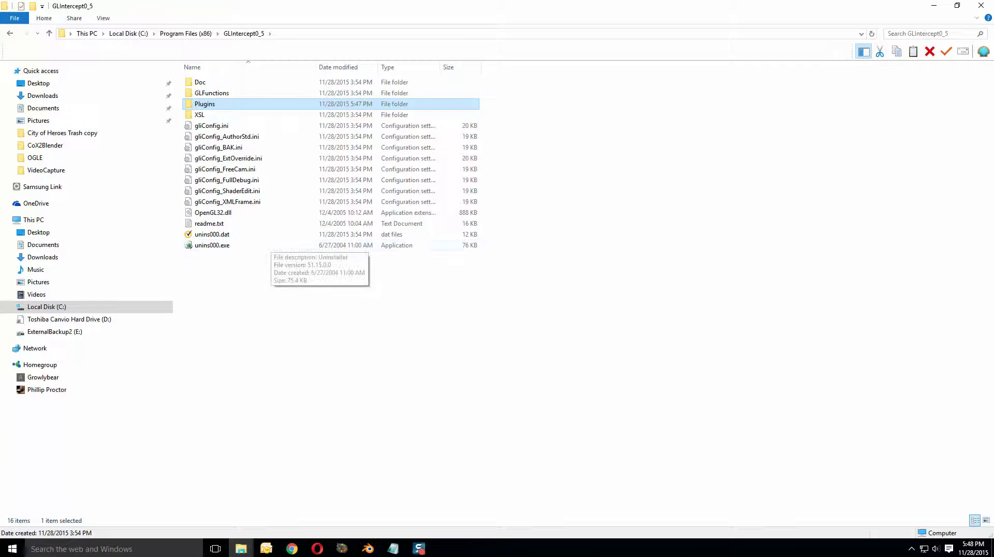
{"action": "left_click", "coordinate": [270, 269]}
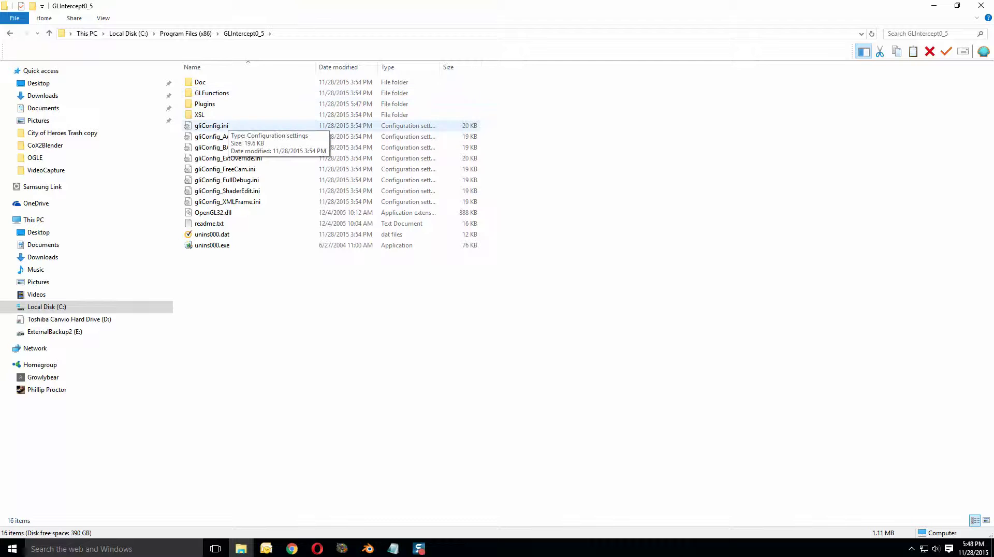
{"action": "left_click", "coordinate": [226, 125]}
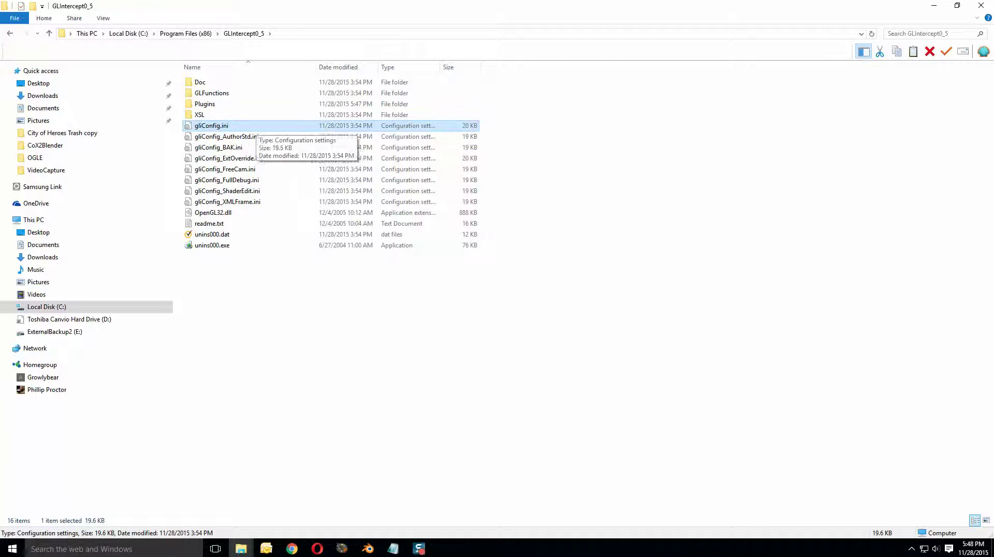
{"action": "left_click", "coordinate": [213, 212], "text": "ctrl"}
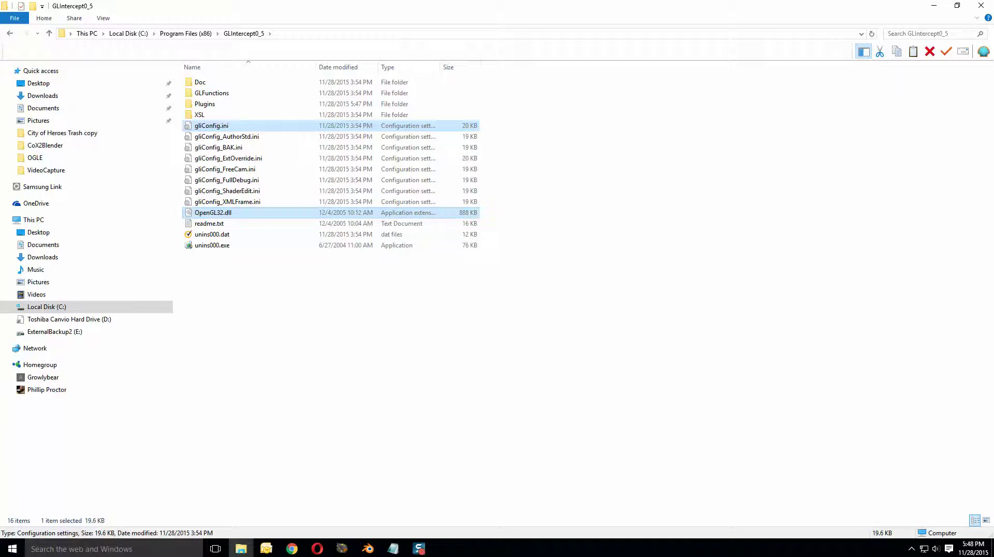
{"action": "right_click", "coordinate": [212, 211]}
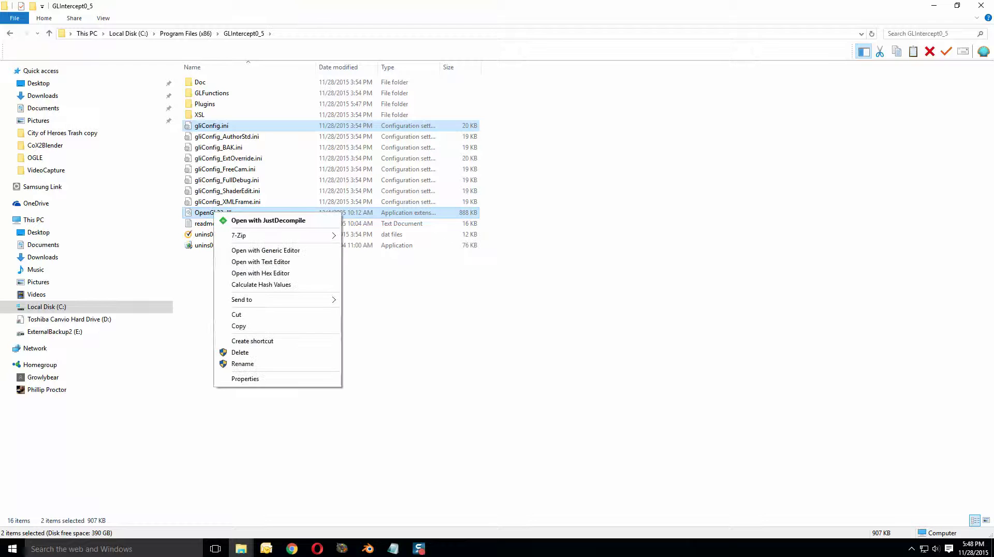
{"action": "left_click", "coordinate": [238, 324]}
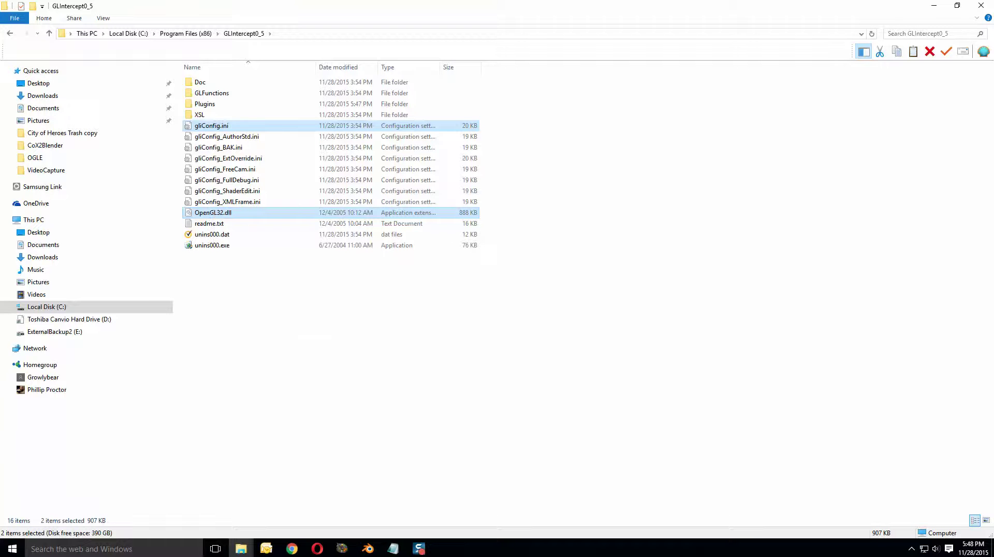
Open the City of Heroes Trash copy folder on ExternalBackup2 (E:) and locate its OpenGL32.dll and gliConfig.ini files.
{"action": "left_click", "coordinate": [55, 331]}
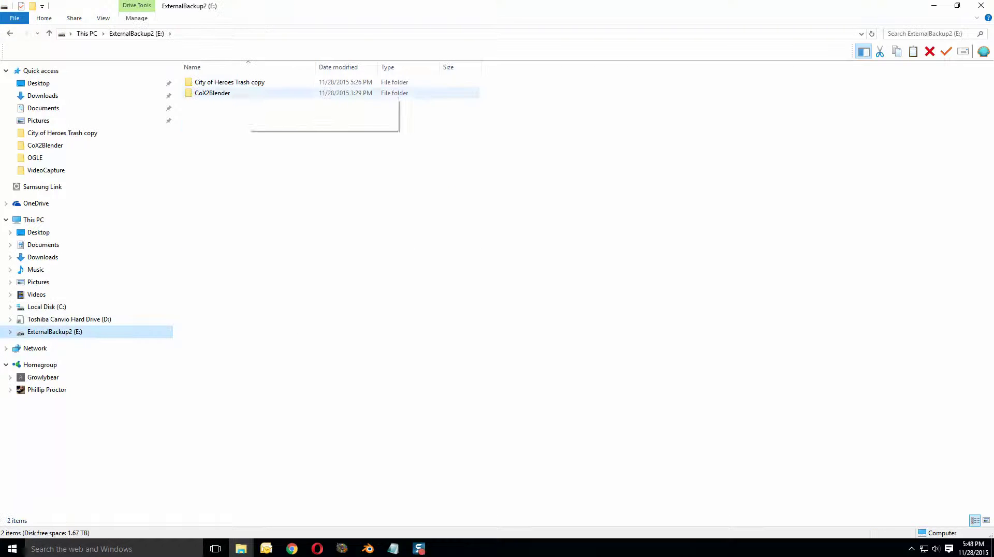
{"action": "double_click", "coordinate": [229, 82]}
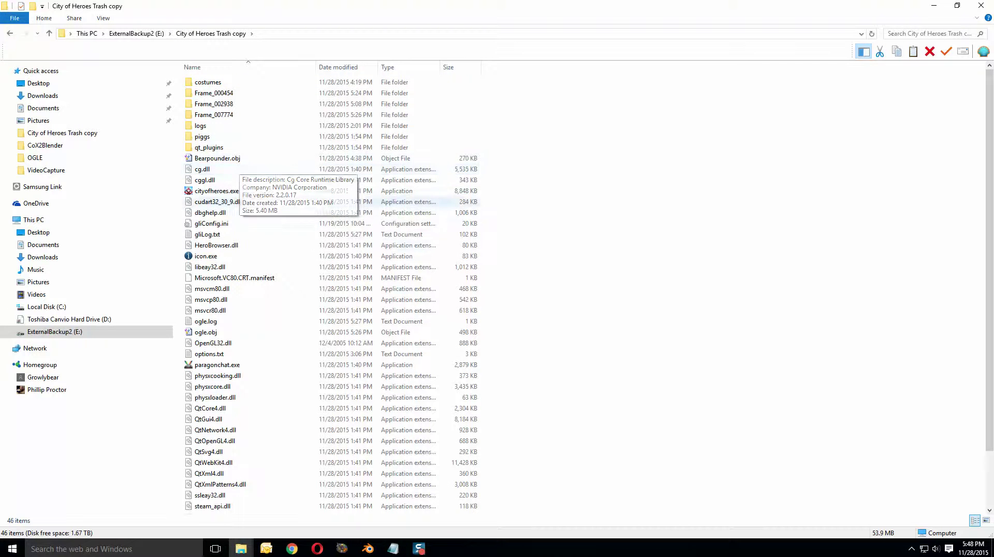
{"action": "scroll", "coordinate": [233, 228], "scroll_direction": "down", "scroll_amount": 2}
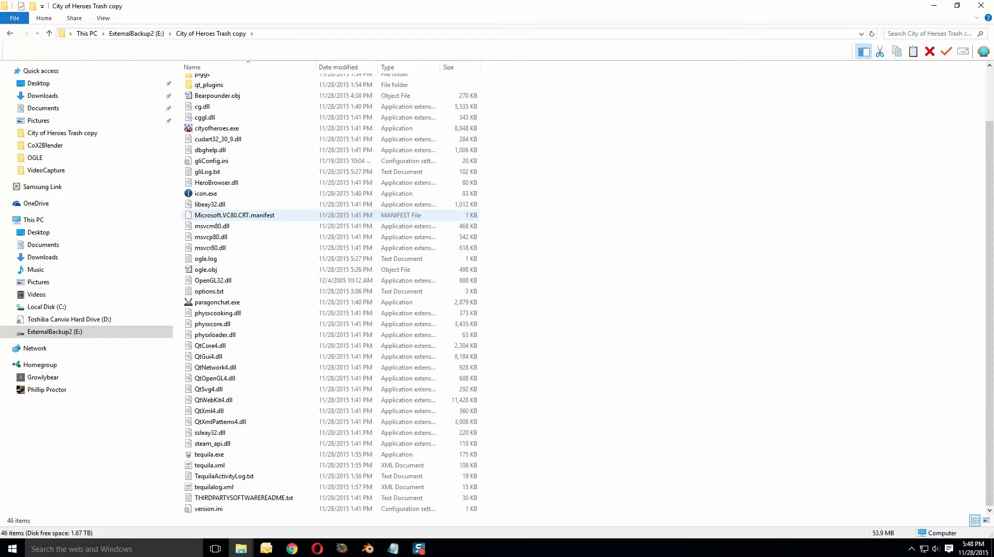
{"action": "left_click", "coordinate": [213, 280]}
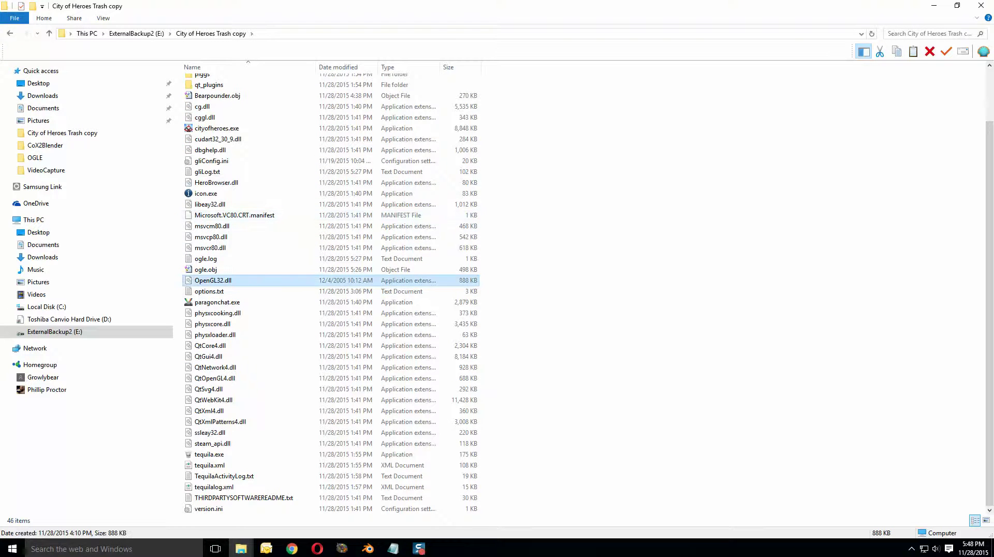
{"action": "left_click", "coordinate": [218, 161]}
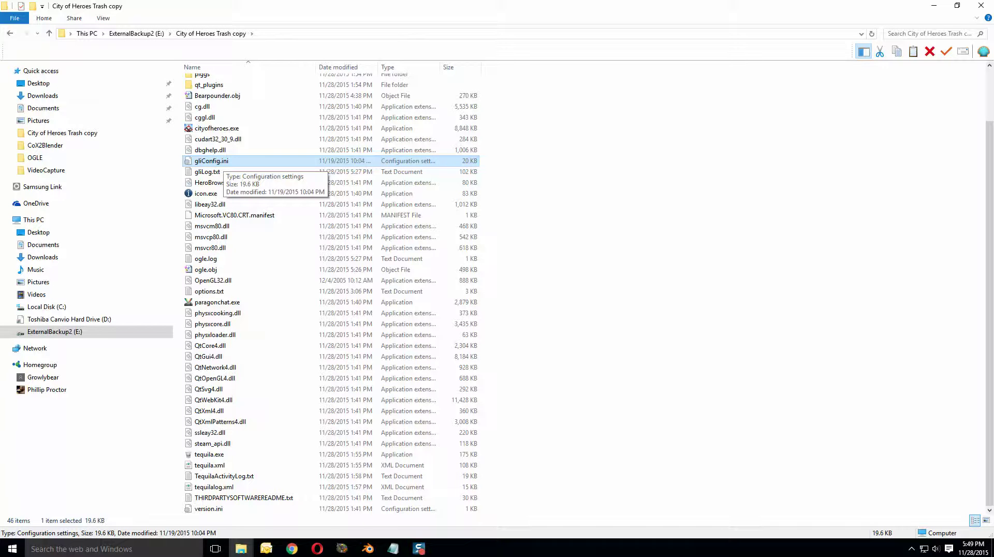
{"action": "left_click", "coordinate": [213, 280]}
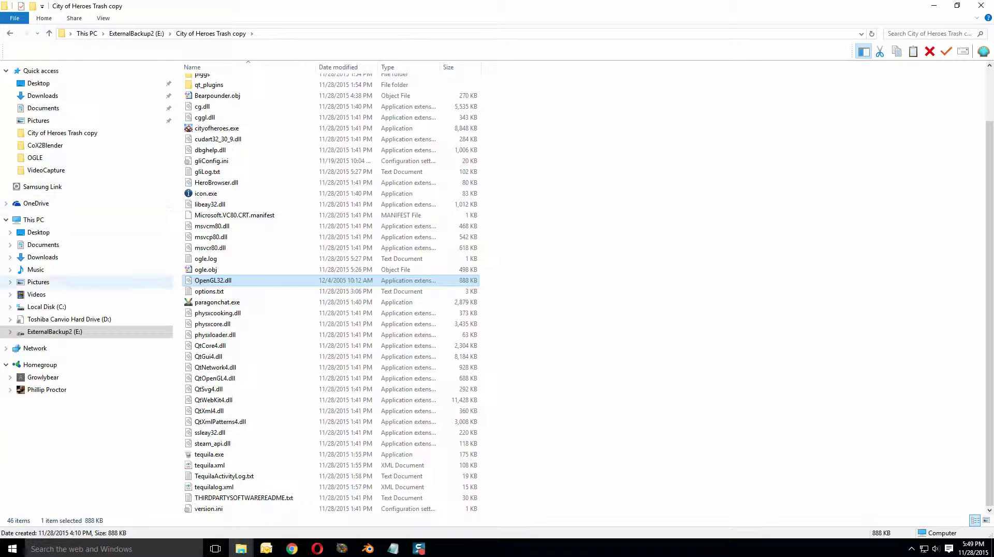
Open Program Files (x86) on Local Disk (C:) and locate the GLIntercept0_5 folder.
{"action": "left_click", "coordinate": [46, 306]}
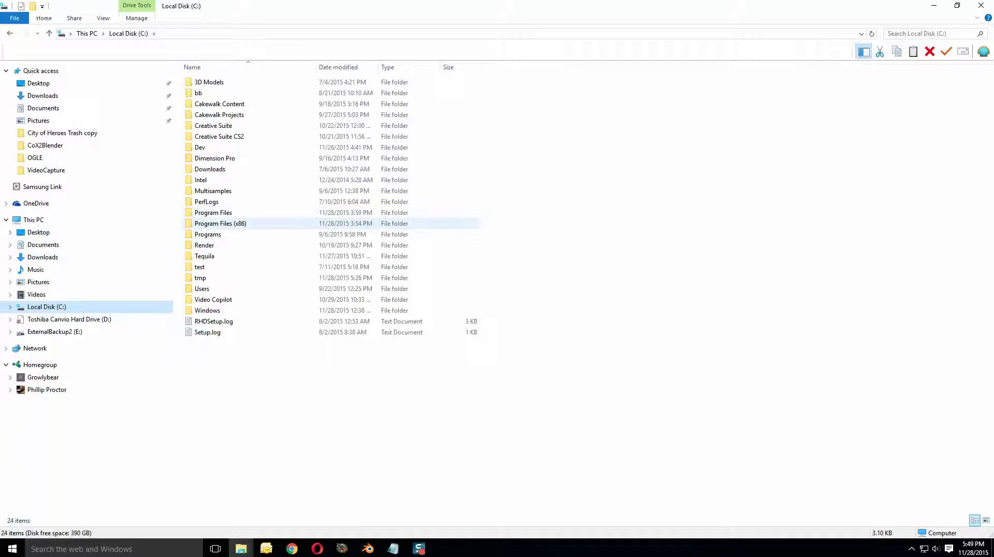
{"action": "left_click", "coordinate": [220, 223]}
{"action": "left_click", "coordinate": [213, 212]}
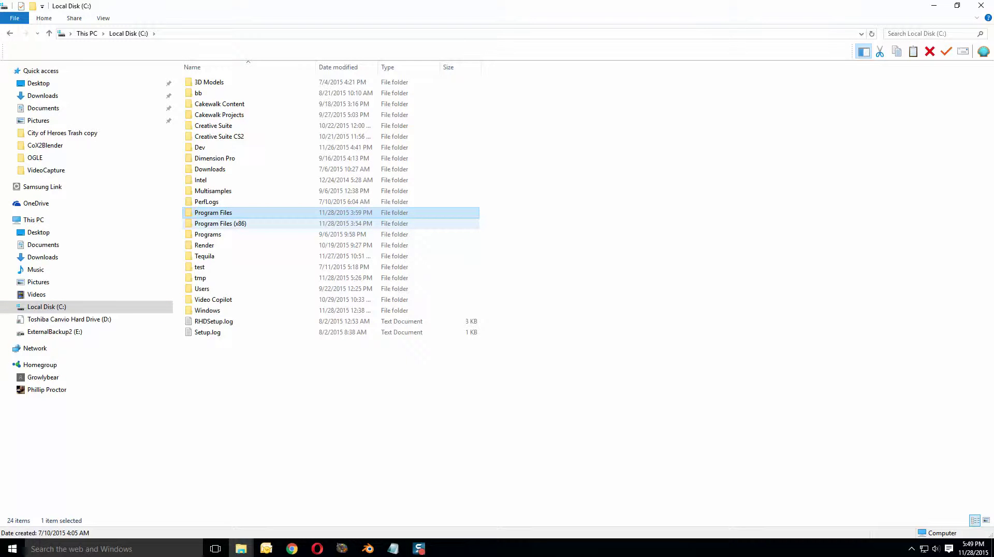
{"action": "double_click", "coordinate": [220, 223]}
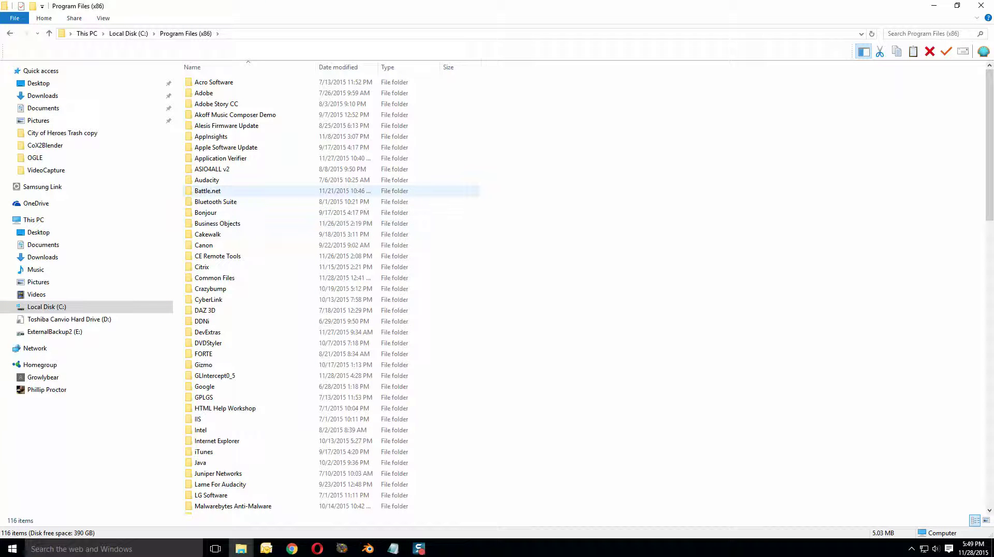
{"action": "scroll", "coordinate": [217, 179], "scroll_direction": "down", "scroll_amount": 3}
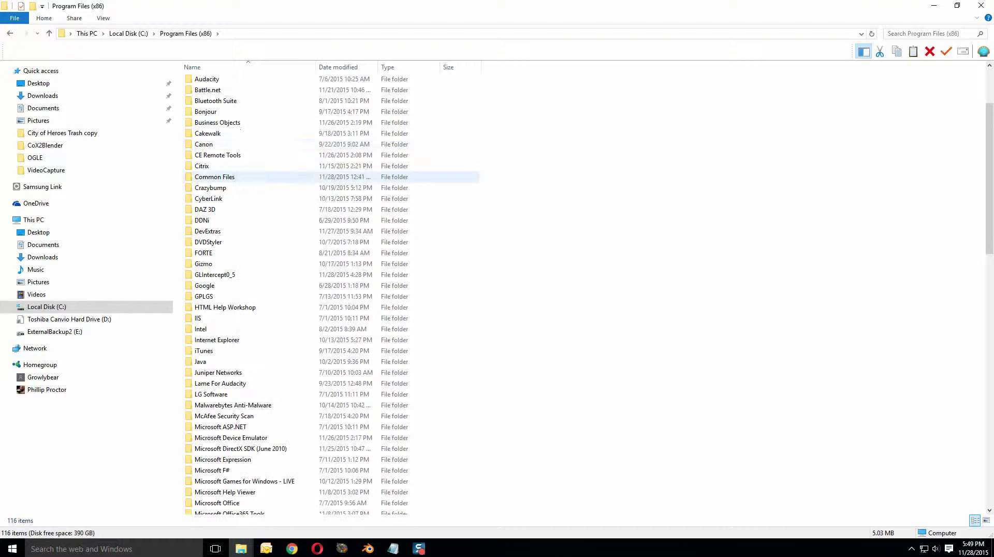
{"action": "right_click", "coordinate": [213, 275]}
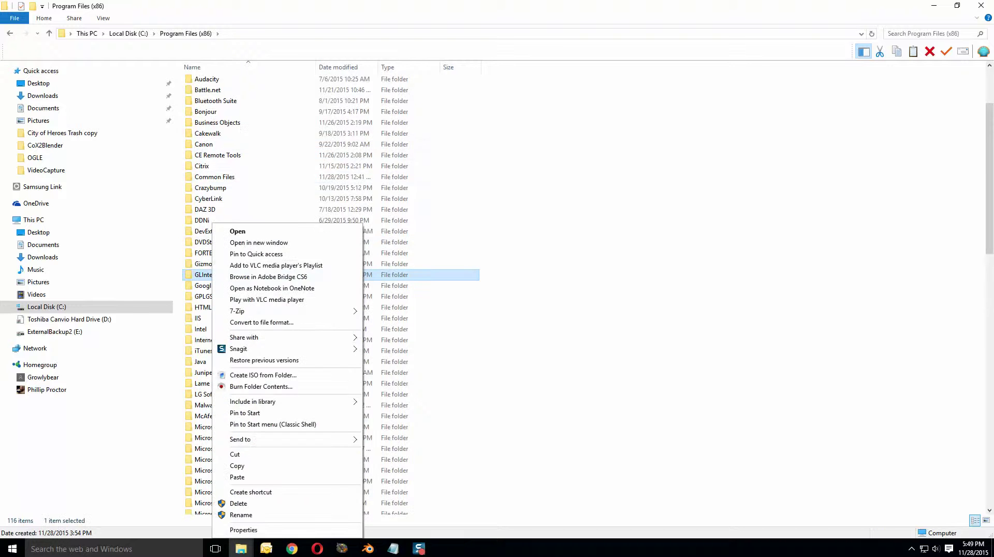
{"action": "left_click", "coordinate": [178, 277]}
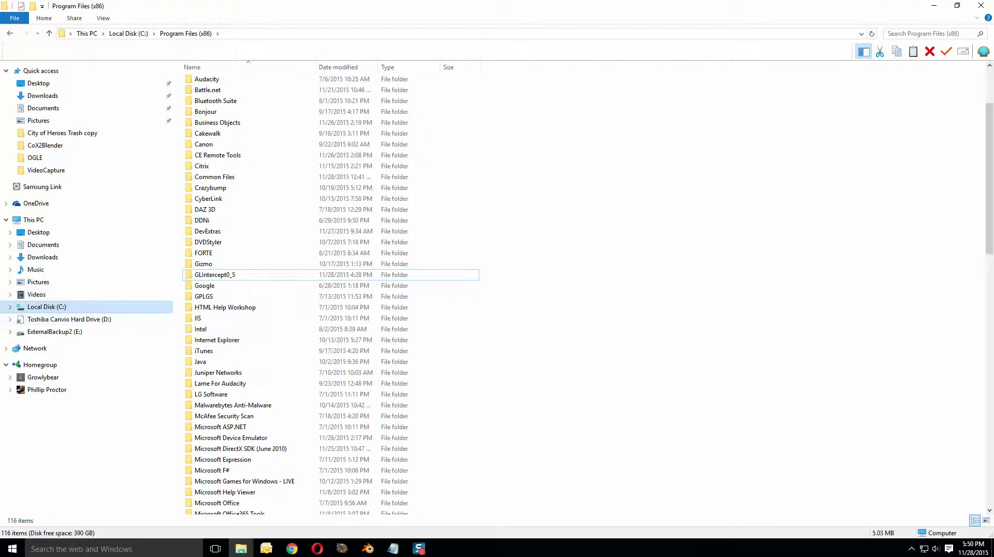
Open the regular Program Files folder on Local Disk (C:) and select its GLIntercept0_5 folder.
{"action": "left_click", "coordinate": [47, 306]}
{"action": "double_click", "coordinate": [213, 212]}
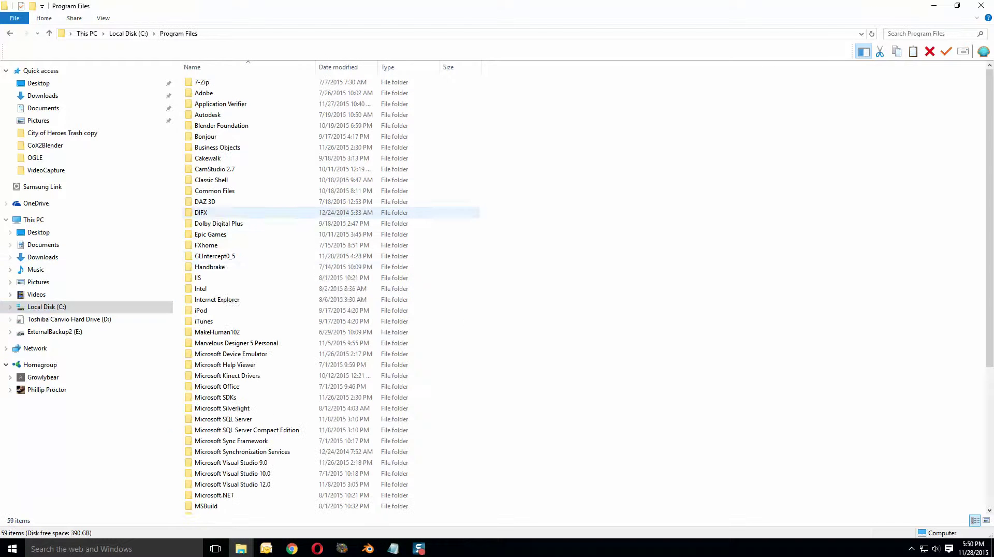
{"action": "left_click", "coordinate": [224, 257]}
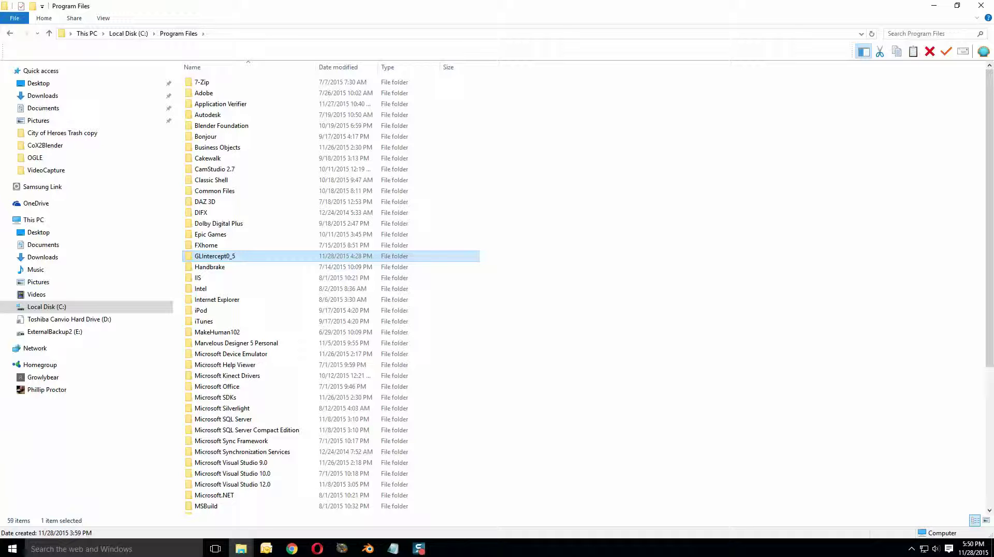
{"action": "key", "text": "Escape"}
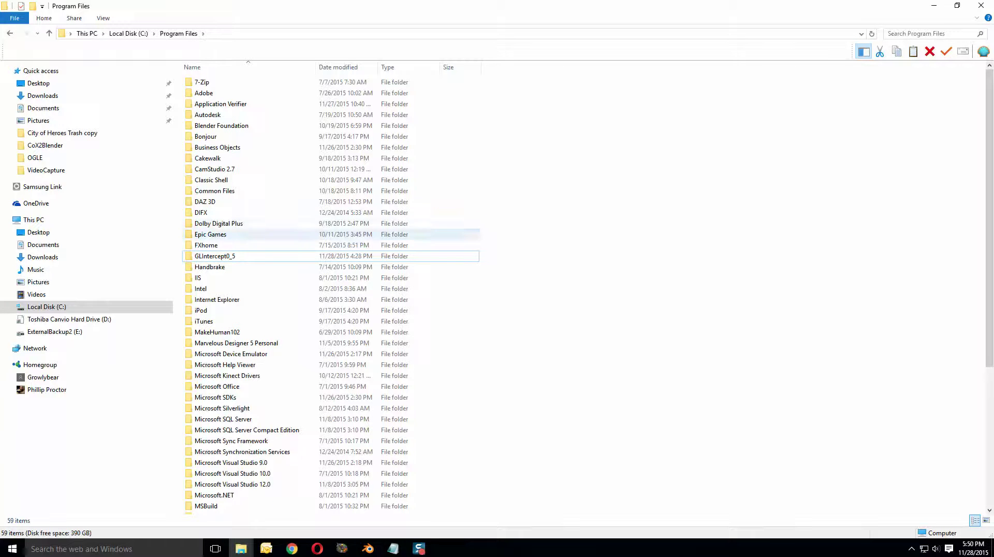
{"action": "left_click", "coordinate": [205, 245]}
{"action": "left_click", "coordinate": [210, 234]}
{"action": "left_click", "coordinate": [218, 223]}
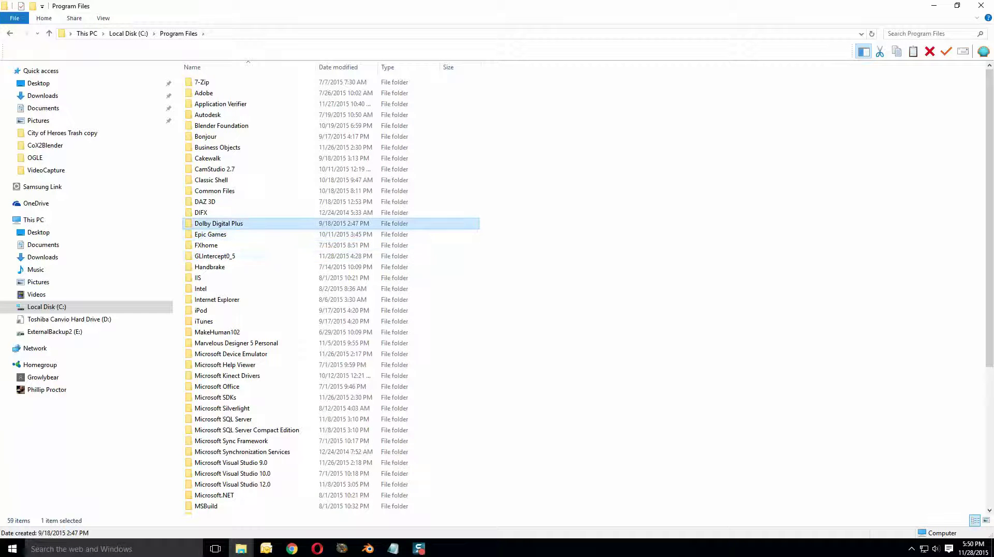
{"action": "left_click", "coordinate": [214, 255]}
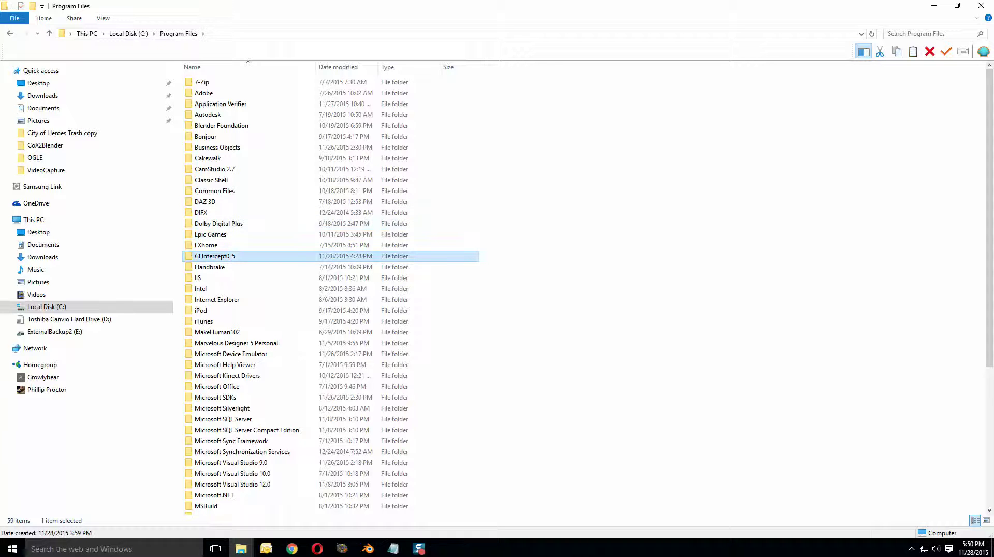